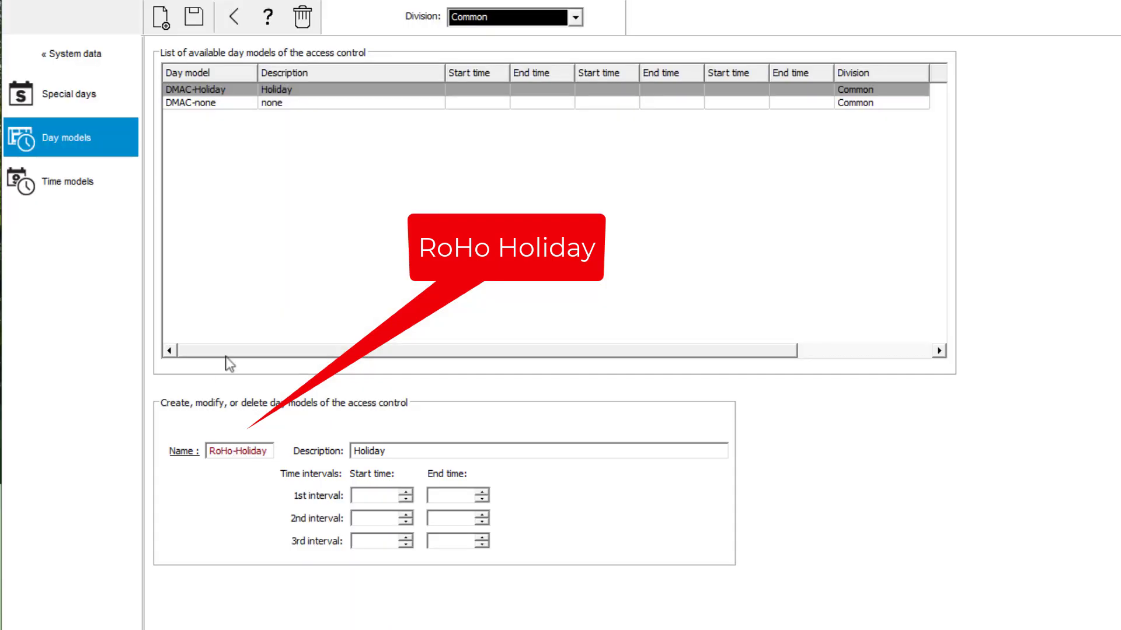
Save the day model renamed RoHo-Holiday and open the special days list
{"action": "left_click", "coordinate": [195, 22]}
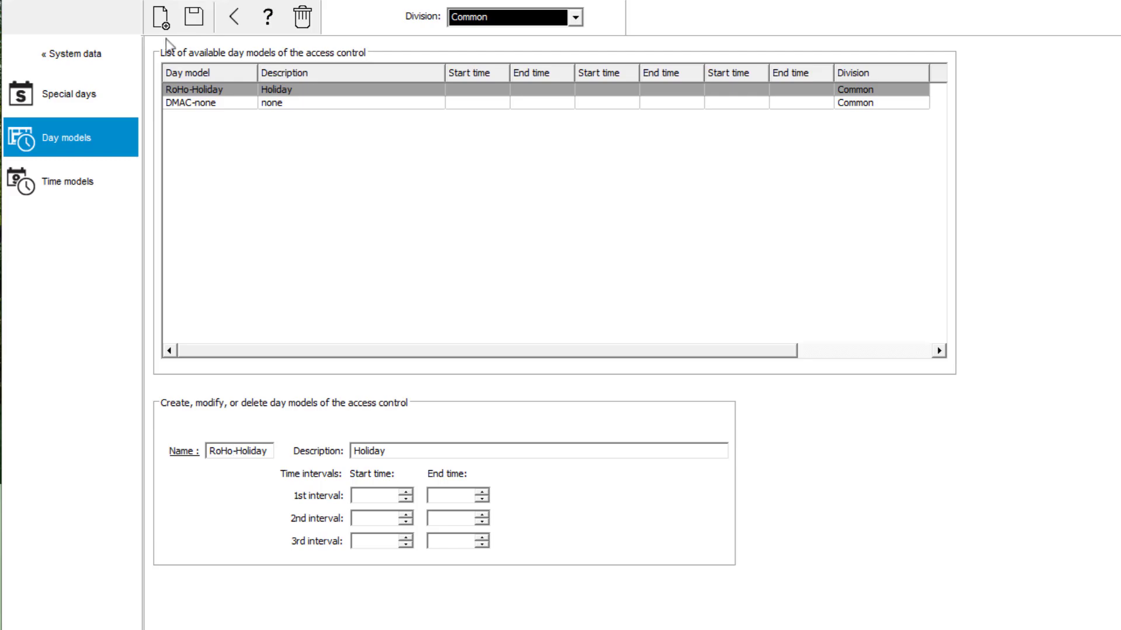
{"action": "left_click", "coordinate": [60, 101]}
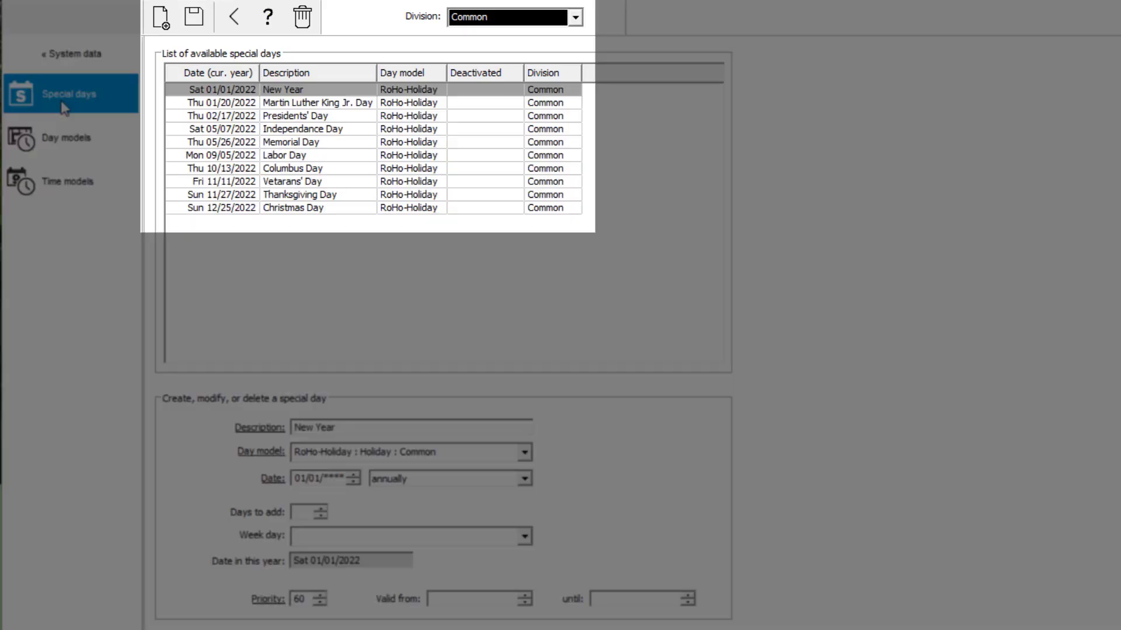
Delete the special days Martin Luther King Jr. Day, Presidents' Day and Independance Day
{"action": "left_click", "coordinate": [306, 103]}
{"action": "left_click", "coordinate": [303, 19]}
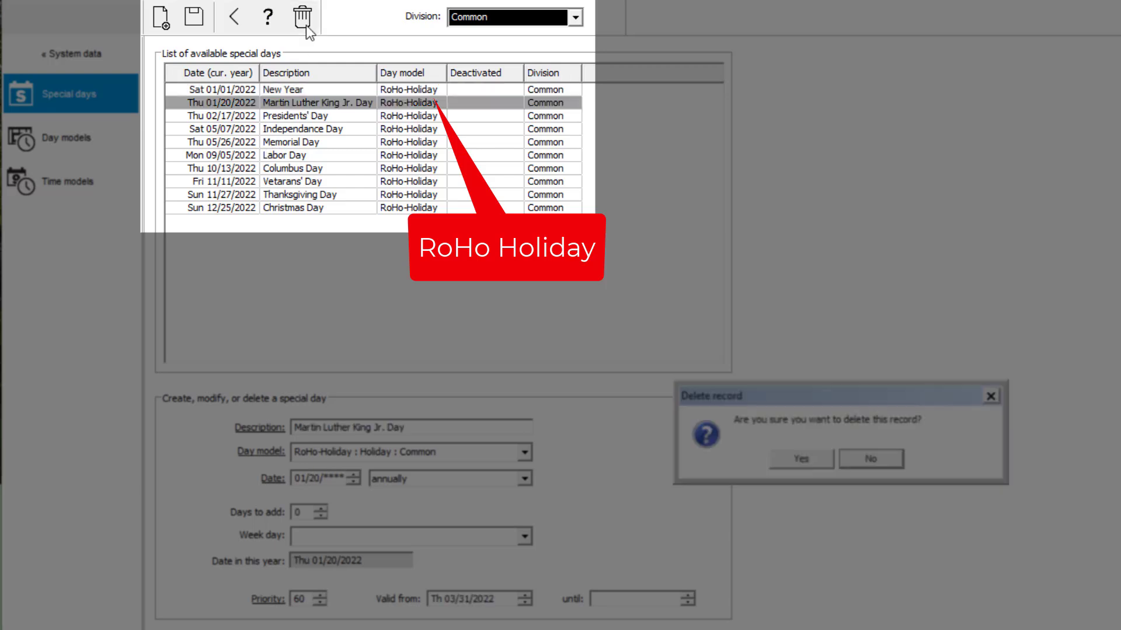
{"action": "left_click", "coordinate": [801, 458]}
{"action": "left_click", "coordinate": [303, 18]}
{"action": "left_click", "coordinate": [784, 460]}
{"action": "left_click", "coordinate": [302, 18]}
{"action": "left_click", "coordinate": [796, 459]}
Delete the special days Columbus Day and Memorial Day
{"action": "left_click", "coordinate": [332, 127]}
{"action": "left_click", "coordinate": [302, 18]}
{"action": "left_click", "coordinate": [785, 458]}
{"action": "left_click", "coordinate": [304, 103]}
{"action": "left_click", "coordinate": [303, 17]}
{"action": "left_click", "coordinate": [785, 459]}
Delete the special days Vetarans' Day and Thanksgiving Day
{"action": "left_click", "coordinate": [313, 116]}
{"action": "left_click", "coordinate": [302, 18]}
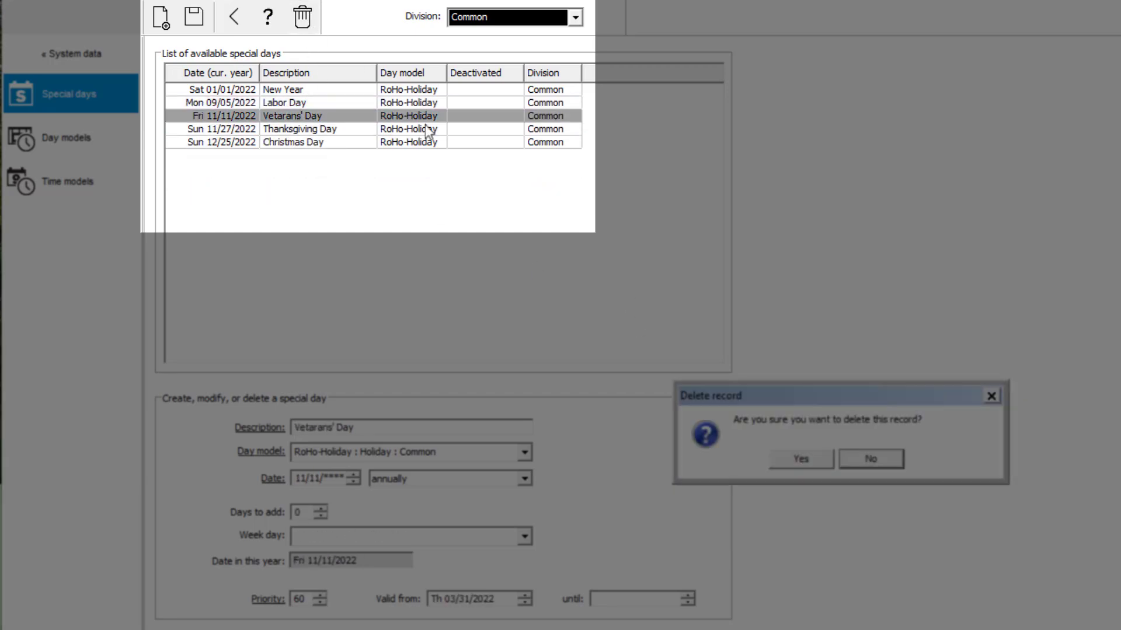
{"action": "left_click", "coordinate": [793, 459]}
{"action": "left_click", "coordinate": [302, 17]}
{"action": "left_click", "coordinate": [794, 459]}
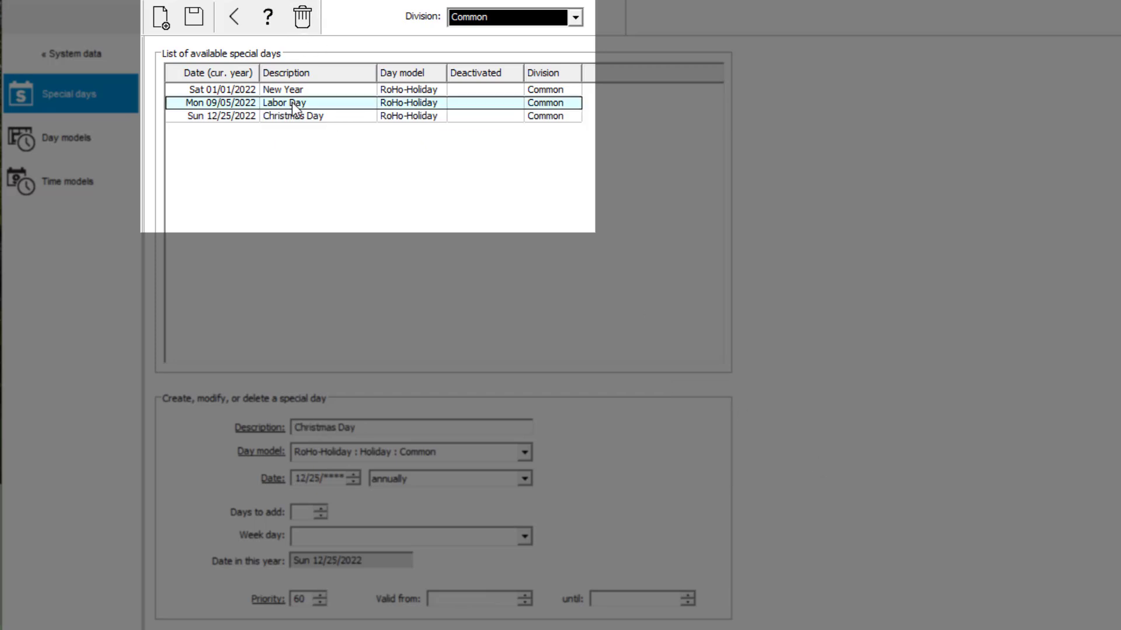
Set Labor Day's annual date to 05/01, clear its week day rule and save the record
{"action": "left_click", "coordinate": [292, 102]}
{"action": "left_click", "coordinate": [302, 502]}
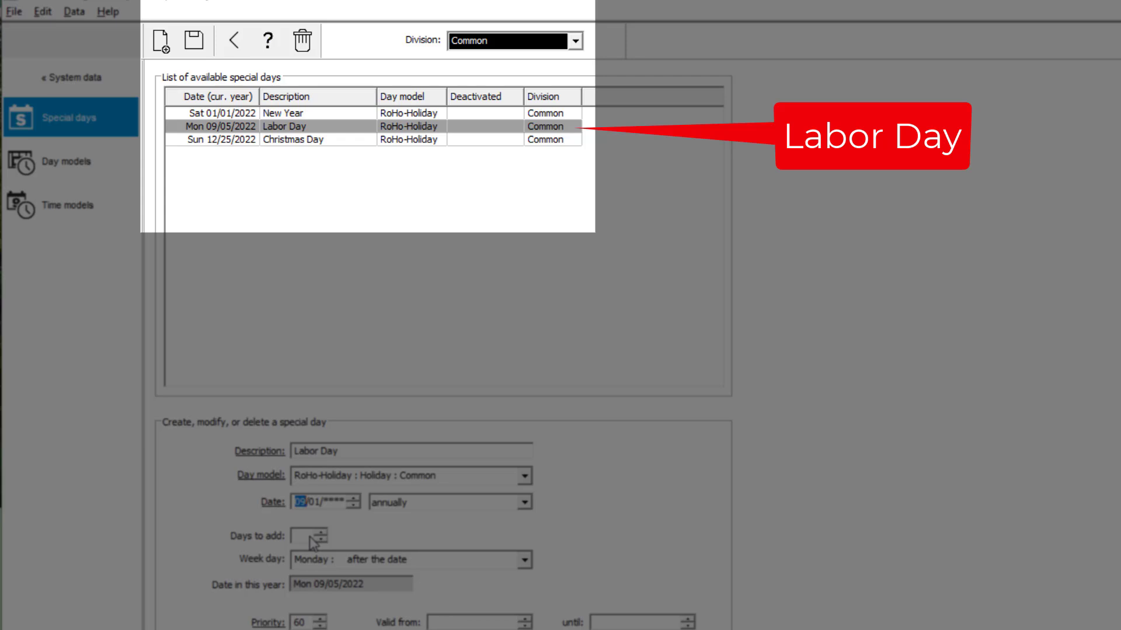
{"action": "type", "text": "05"}
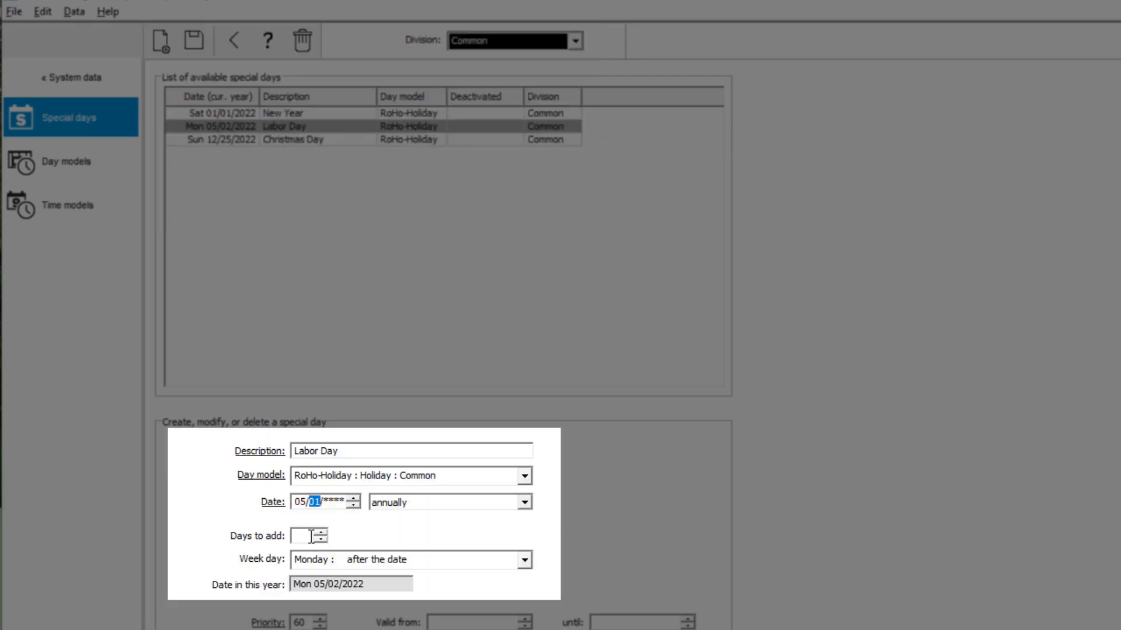
{"action": "left_click", "coordinate": [524, 561]}
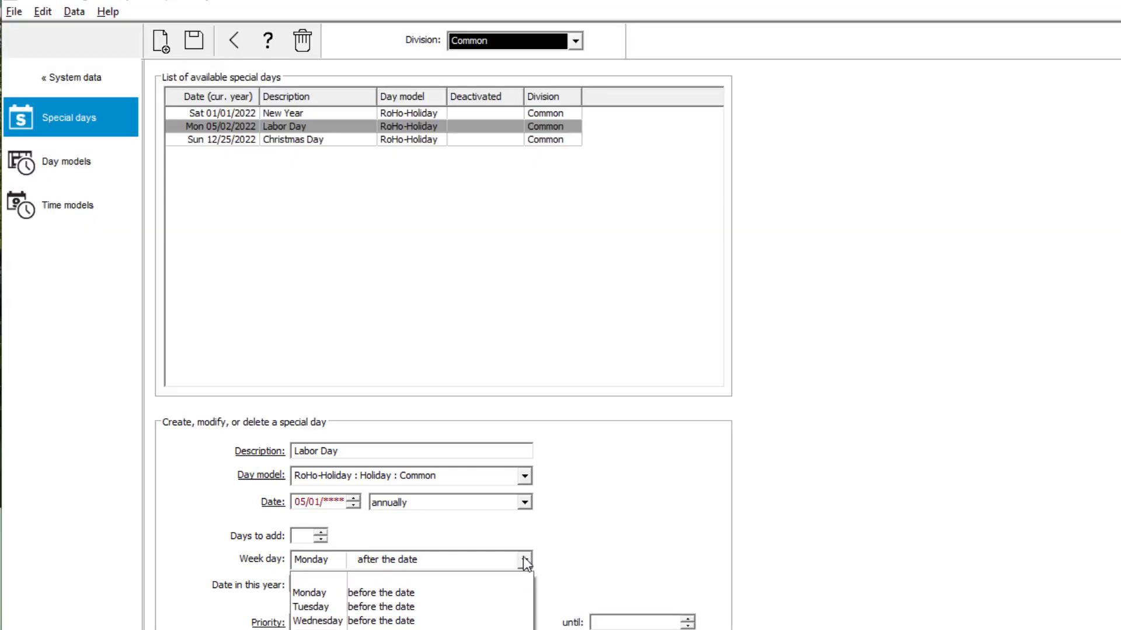
{"action": "left_click", "coordinate": [496, 577]}
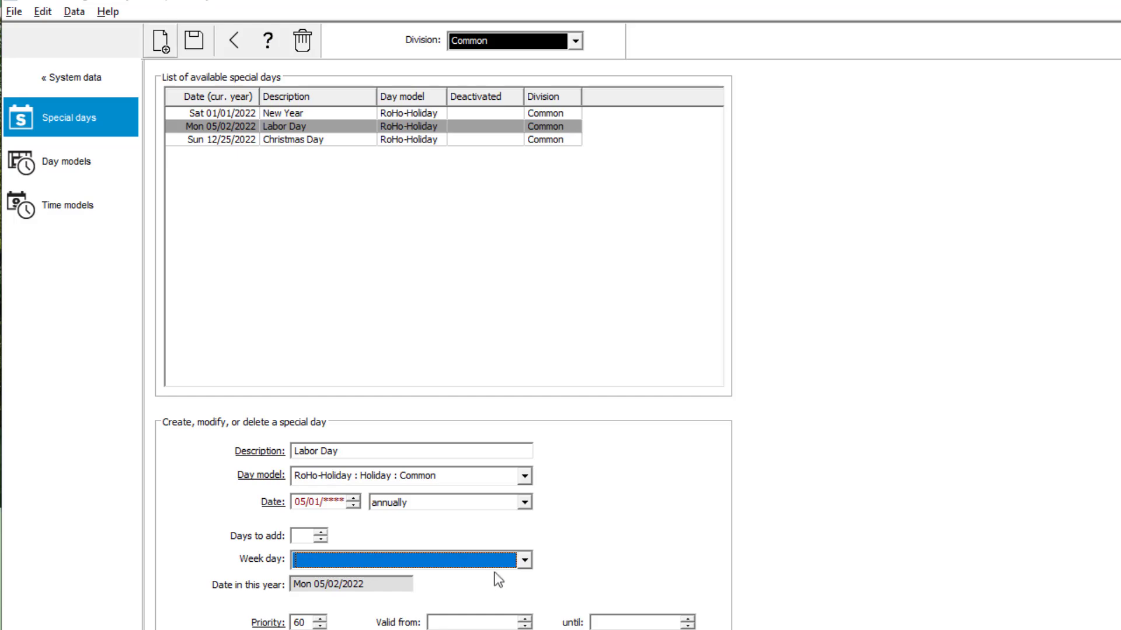
{"action": "left_click", "coordinate": [194, 42]}
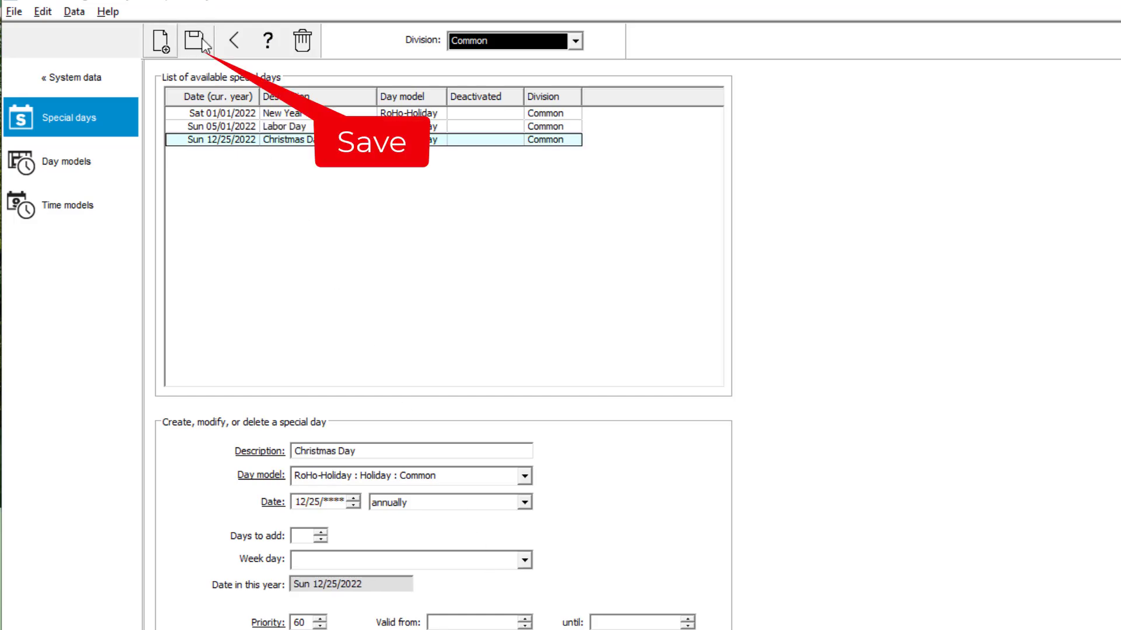
Create and save a special day named Easter with day model RoHo-Holiday, date dependent on Easter and priority 60
{"action": "left_click", "coordinate": [162, 42]}
{"action": "left_click", "coordinate": [327, 453]}
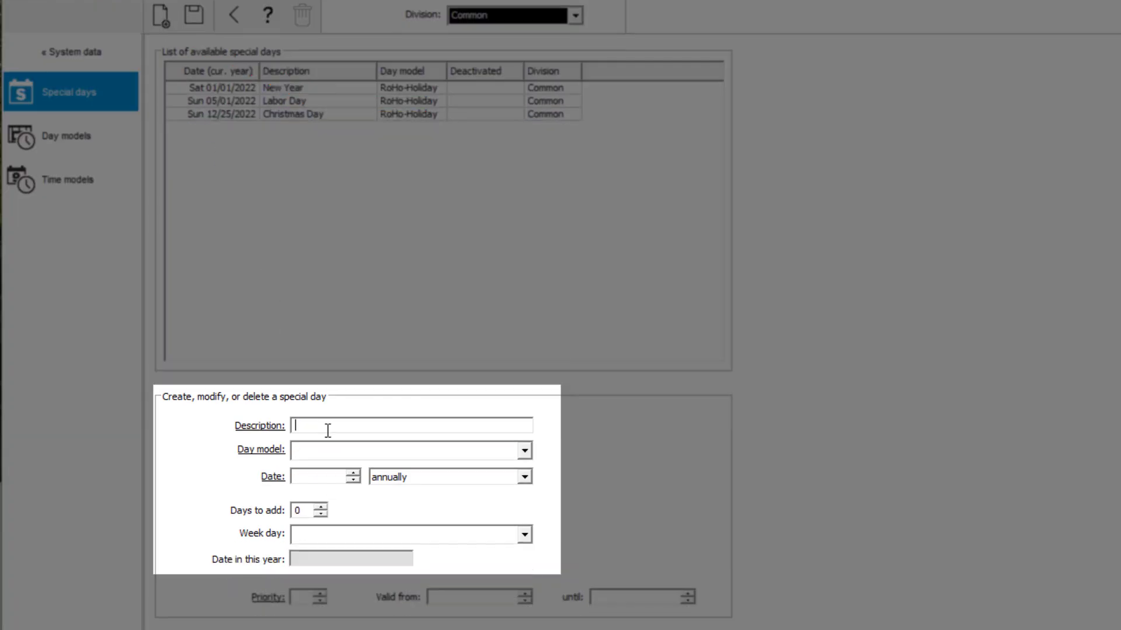
{"action": "type", "text": "Easter"}
{"action": "left_click", "coordinate": [525, 450]}
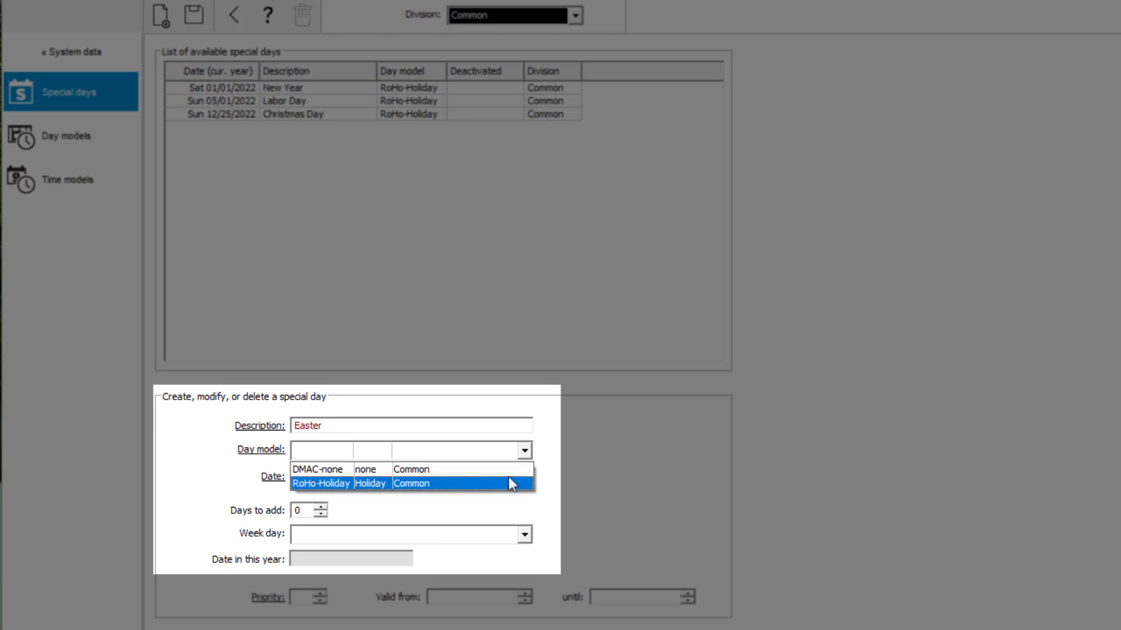
{"action": "left_click", "coordinate": [505, 482]}
{"action": "left_click", "coordinate": [525, 477]}
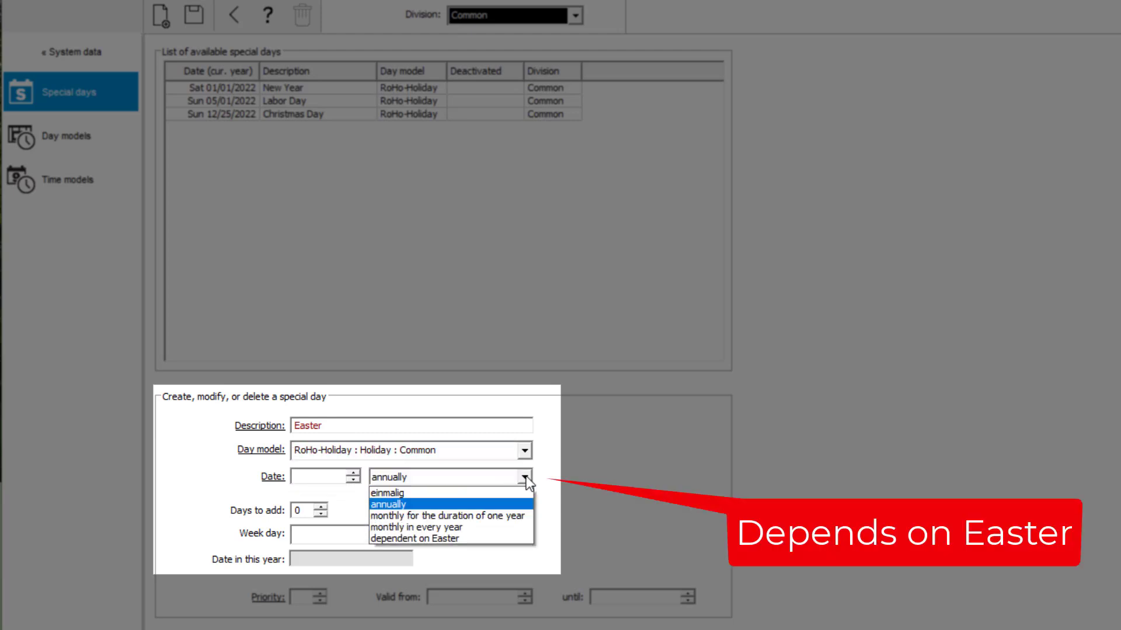
{"action": "left_click", "coordinate": [503, 539]}
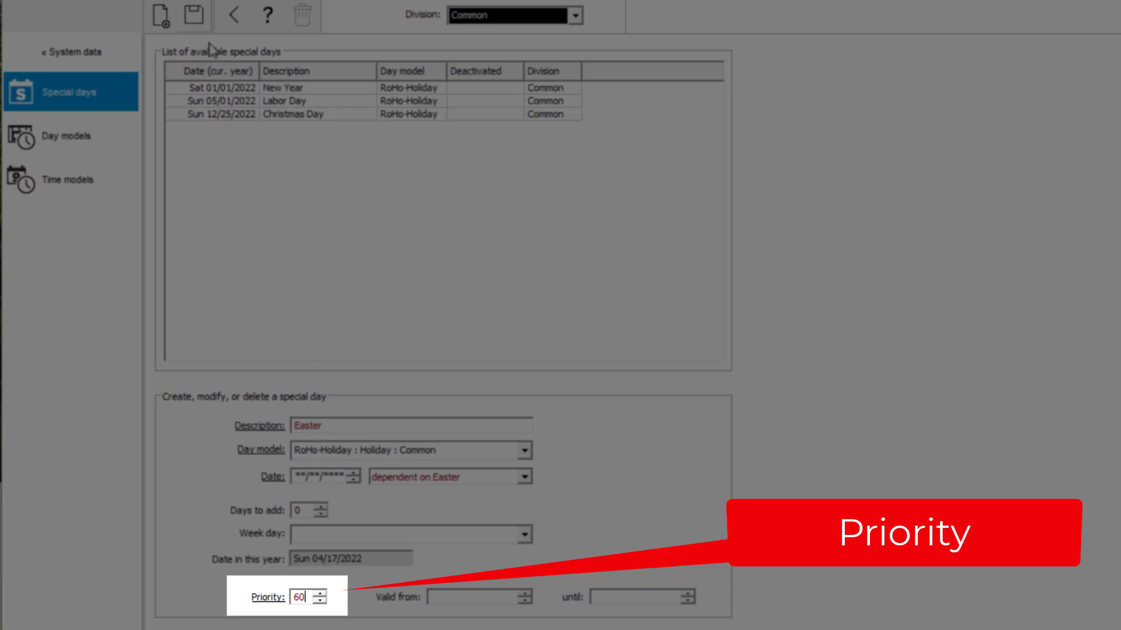
{"action": "left_click", "coordinate": [199, 16]}
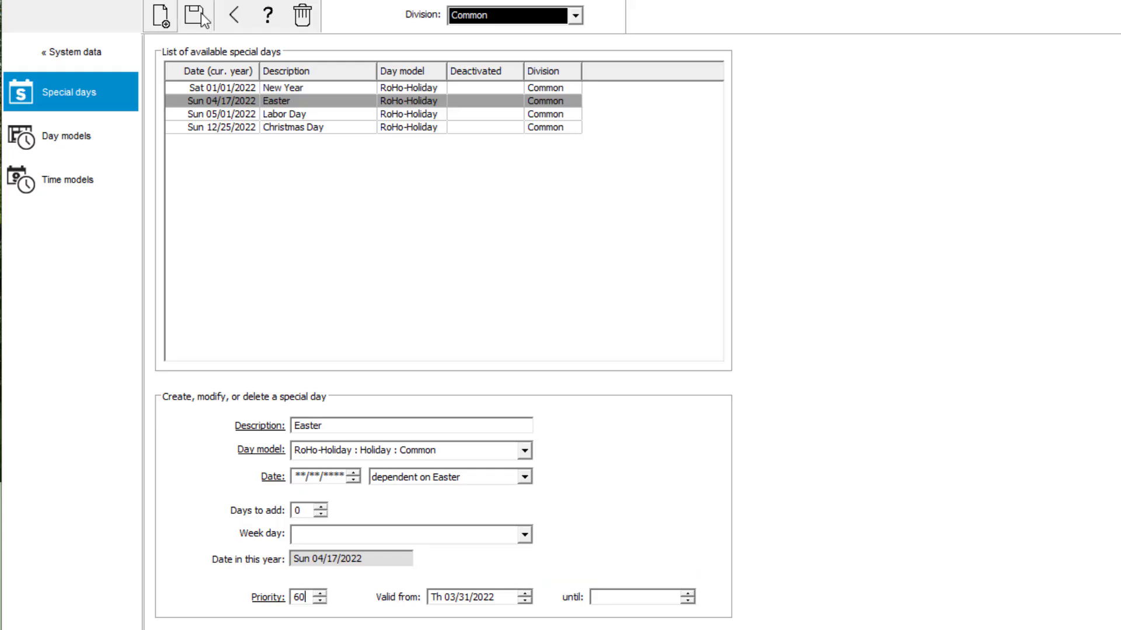
Create and save a special day named Easter Monday with day model RoHo-Holiday, dependent on Easter plus 1 day, priority 60
{"action": "left_click", "coordinate": [169, 16]}
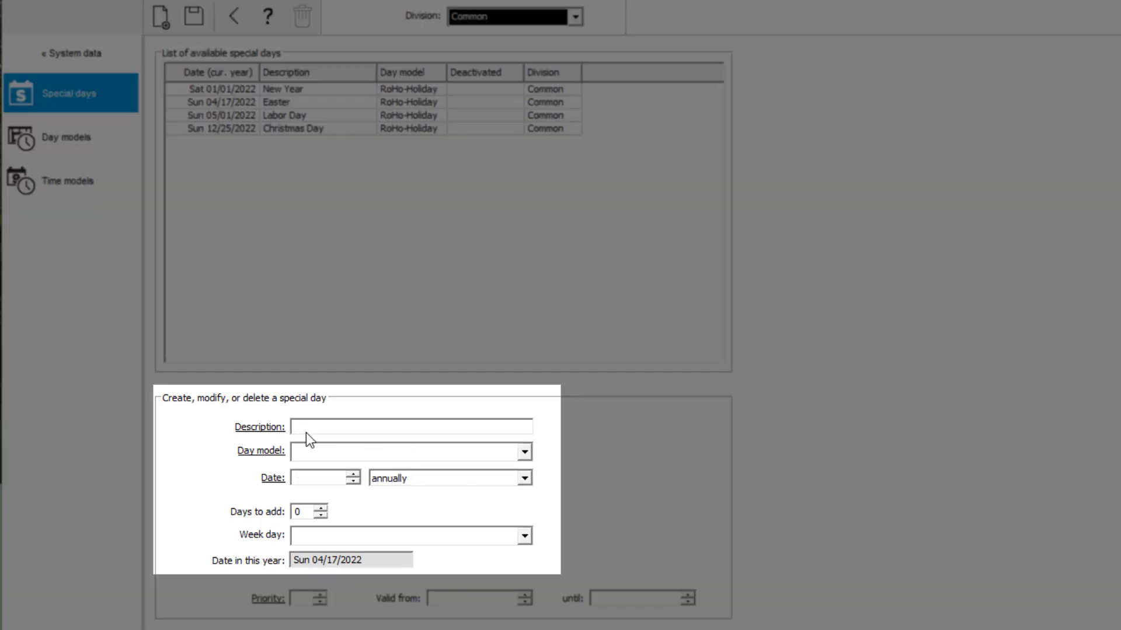
{"action": "type", "text": "Easter Monday"}
{"action": "left_click", "coordinate": [524, 478]}
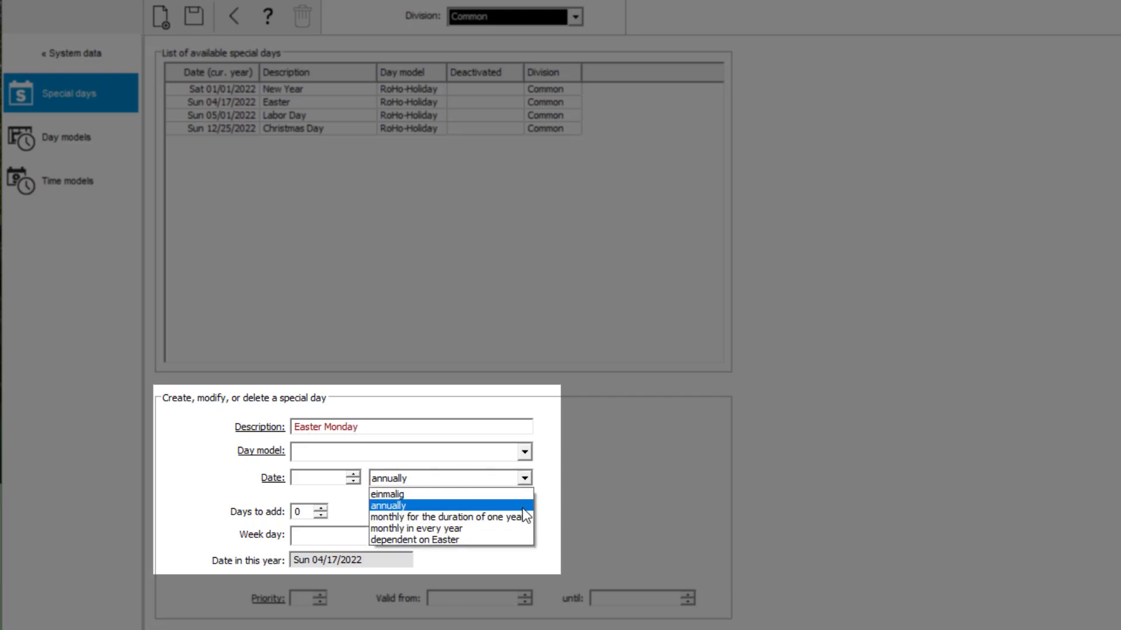
{"action": "left_click", "coordinate": [496, 538]}
{"action": "left_click", "coordinate": [320, 509]}
{"action": "left_click", "coordinate": [524, 452]}
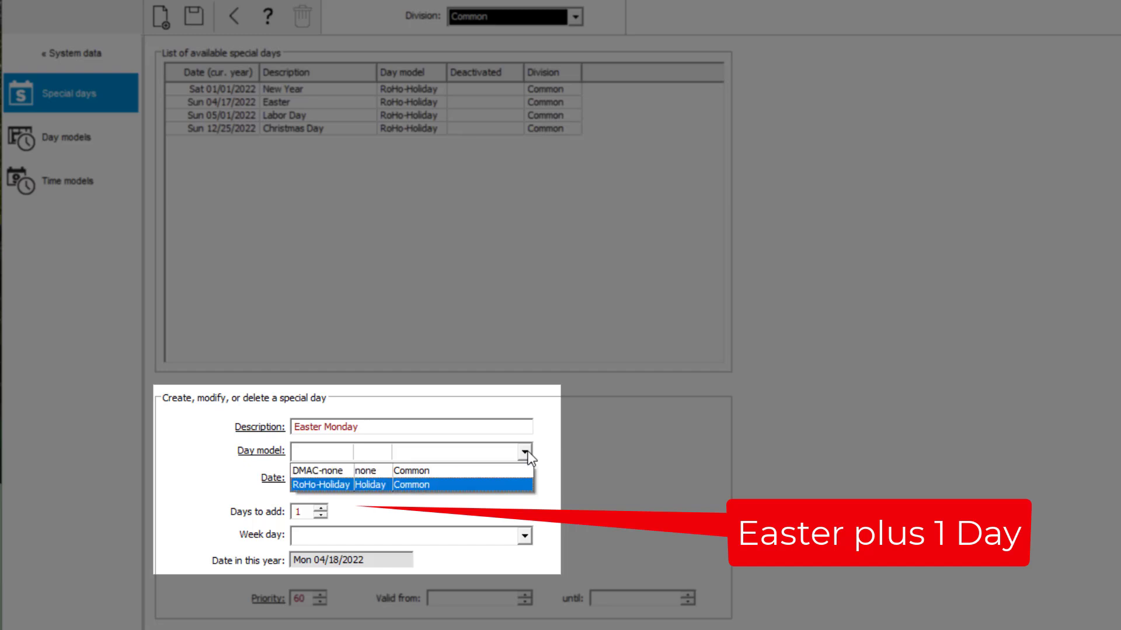
{"action": "left_click", "coordinate": [484, 485]}
{"action": "left_click", "coordinate": [524, 478]}
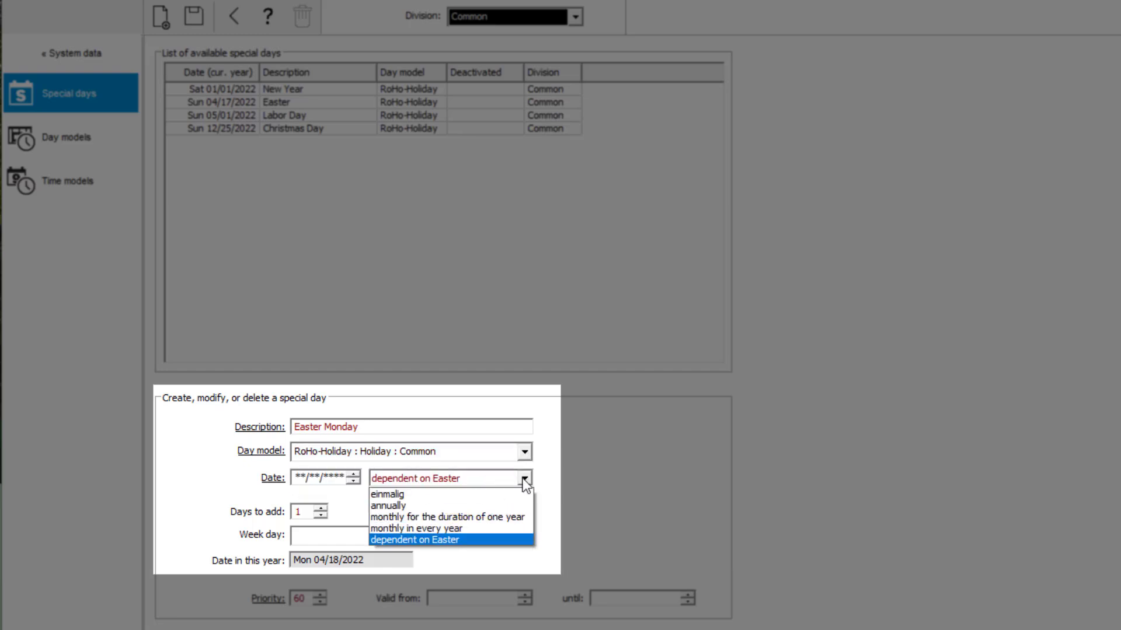
{"action": "left_click", "coordinate": [525, 479]}
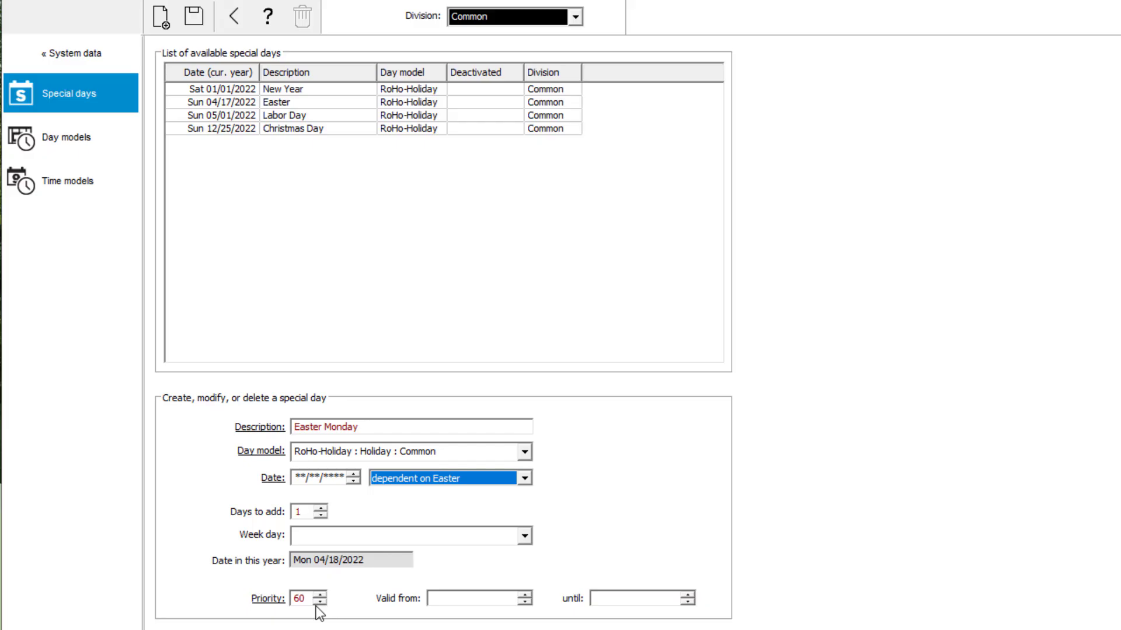
{"action": "left_click", "coordinate": [192, 26]}
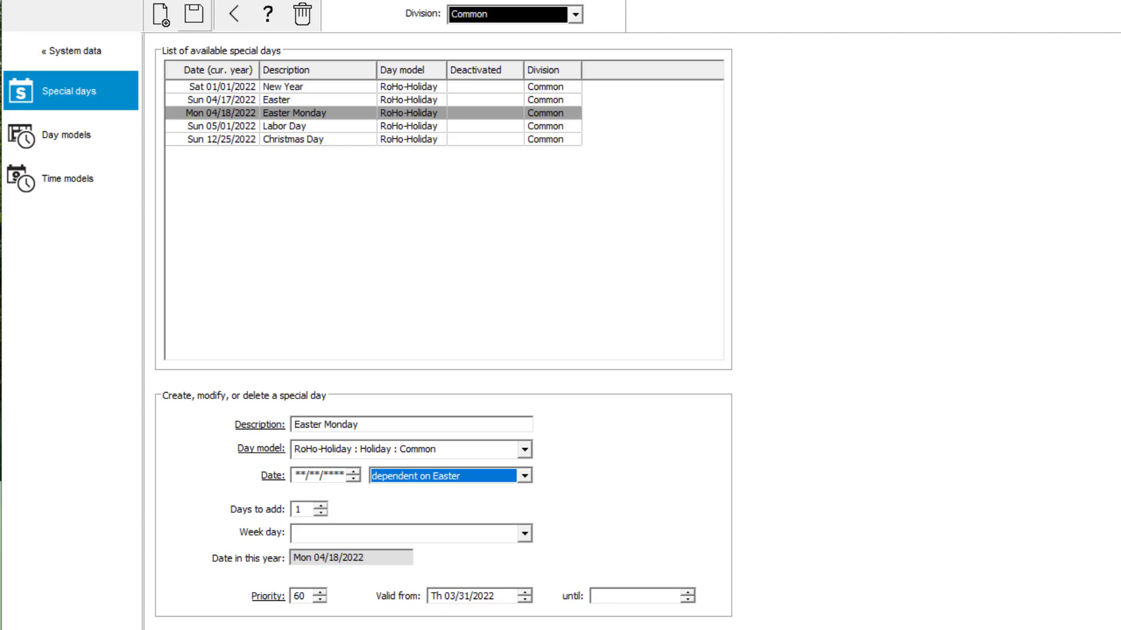
Create and save a special day named Good Friday with day model RoHo-Holiday, dependent on Easter with -2 days to add, priority 60
{"action": "left_click", "coordinate": [160, 14]}
{"action": "left_click", "coordinate": [322, 424]}
{"action": "type", "text": "Good Friday"}
{"action": "left_click", "coordinate": [523, 449]}
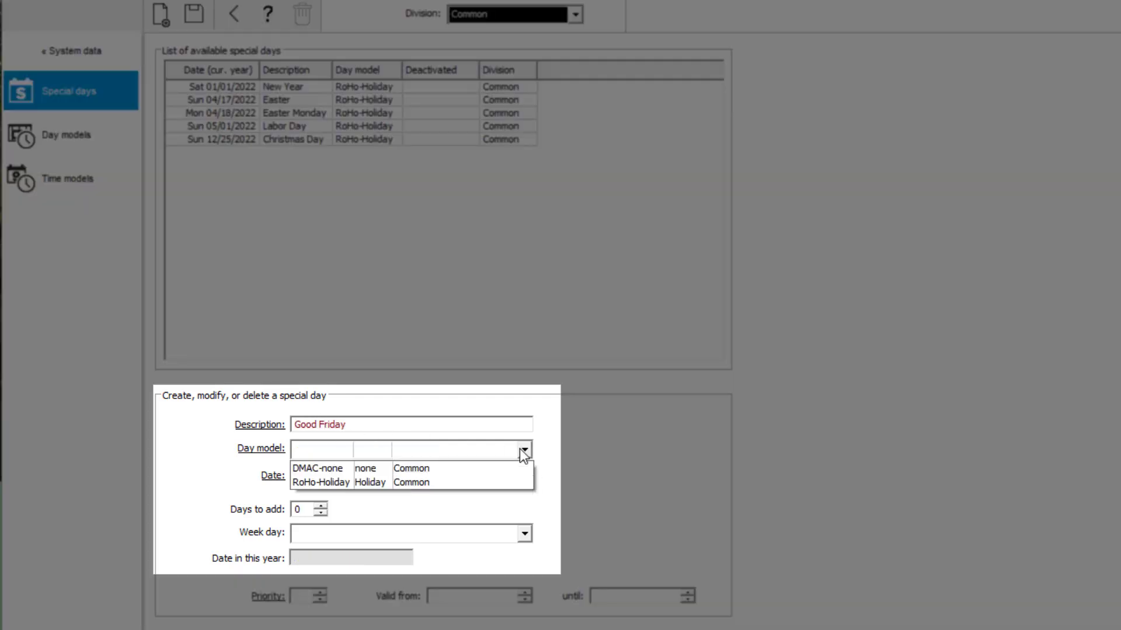
{"action": "left_click", "coordinate": [495, 482]}
{"action": "left_click", "coordinate": [524, 476]}
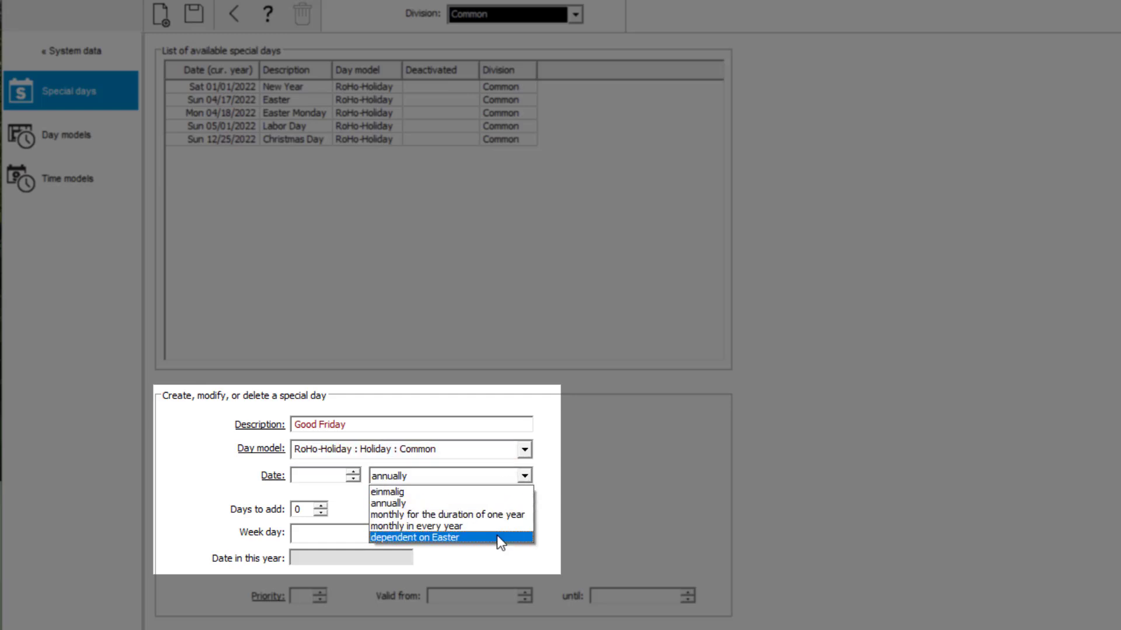
{"action": "left_click", "coordinate": [496, 535]}
{"action": "double_click", "coordinate": [299, 510]}
{"action": "type", "text": "-2"}
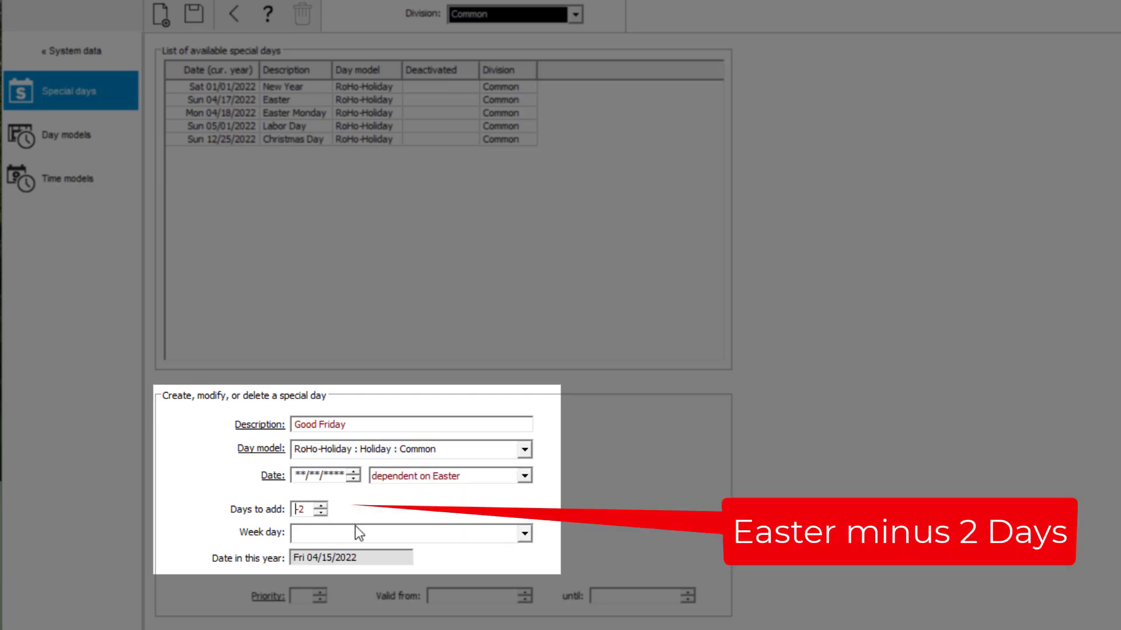
{"action": "left_click", "coordinate": [304, 594]}
{"action": "type", "text": "60"}
{"action": "left_click", "coordinate": [192, 25]}
Create and save a special day named Pentecost with day model RoHo-Holiday, dependent on Easter with 49 days to add, priority 60
{"action": "left_click", "coordinate": [162, 18]}
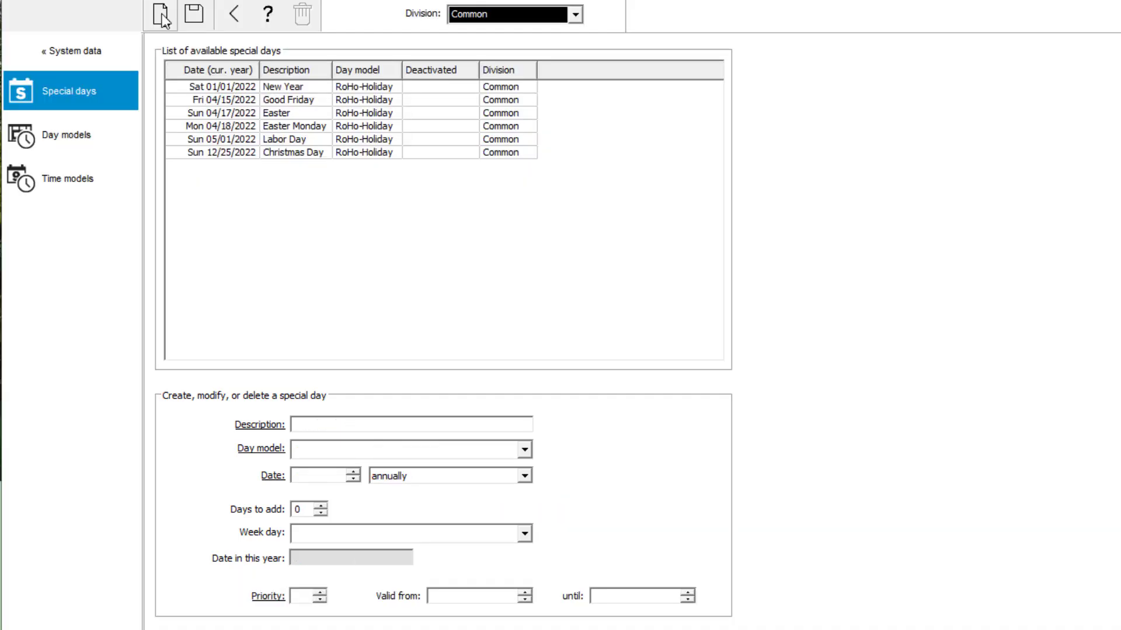
{"action": "type", "text": "Pentecost"}
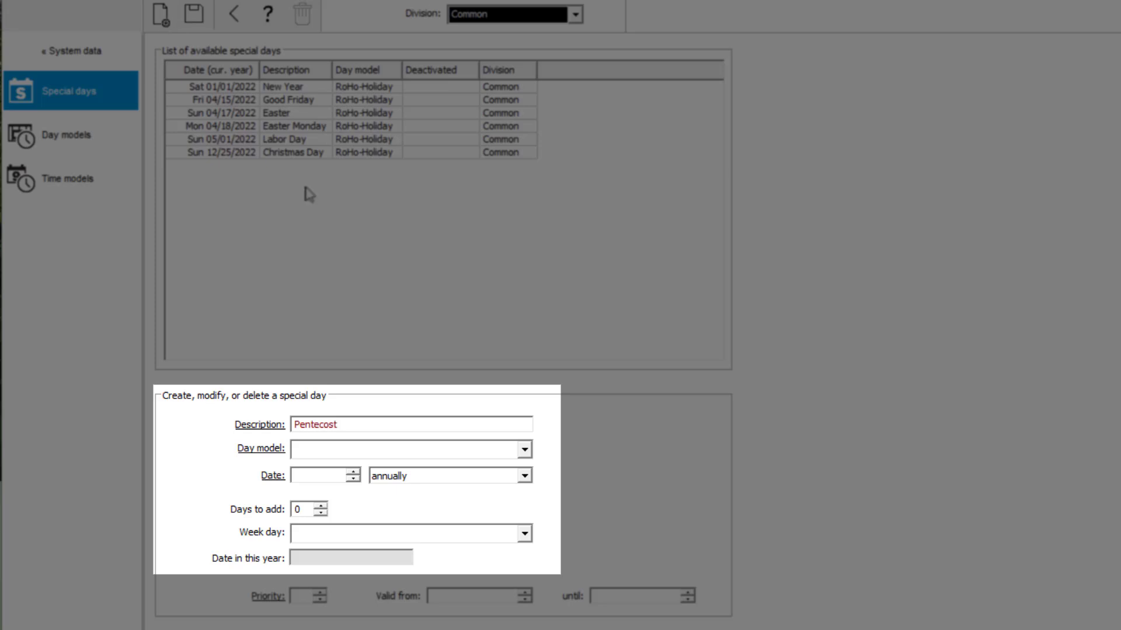
{"action": "left_click", "coordinate": [524, 449]}
{"action": "left_click", "coordinate": [505, 481]}
{"action": "left_click", "coordinate": [523, 477]}
{"action": "left_click", "coordinate": [537, 539]}
{"action": "left_click", "coordinate": [301, 510]}
{"action": "type", "text": "49"}
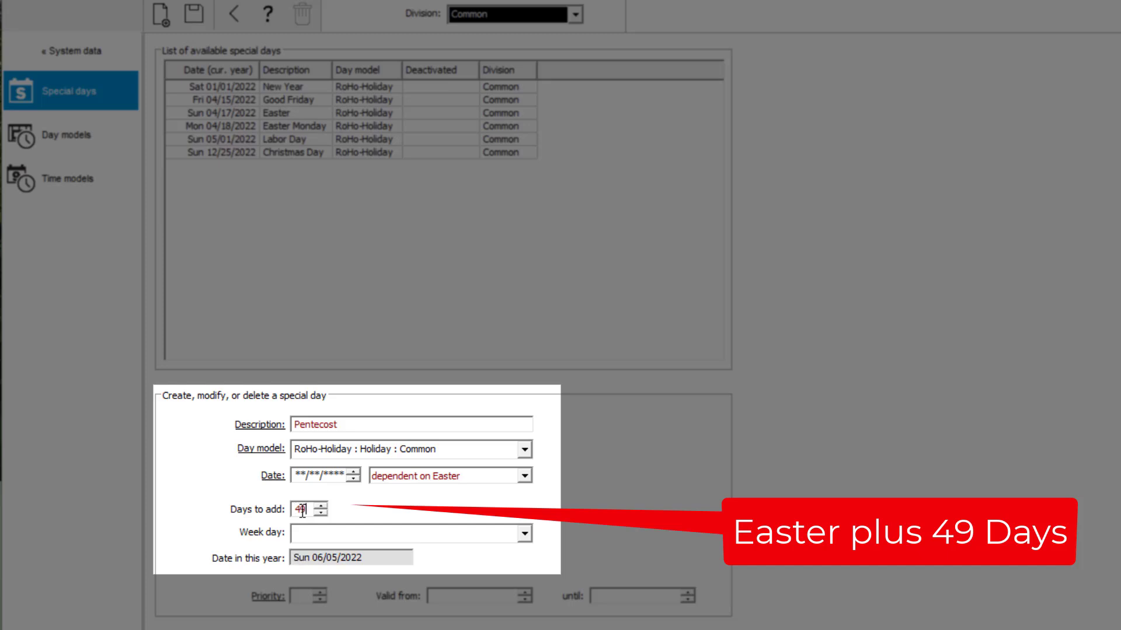
{"action": "left_click", "coordinate": [303, 594]}
{"action": "type", "text": "60"}
{"action": "left_click", "coordinate": [198, 16]}
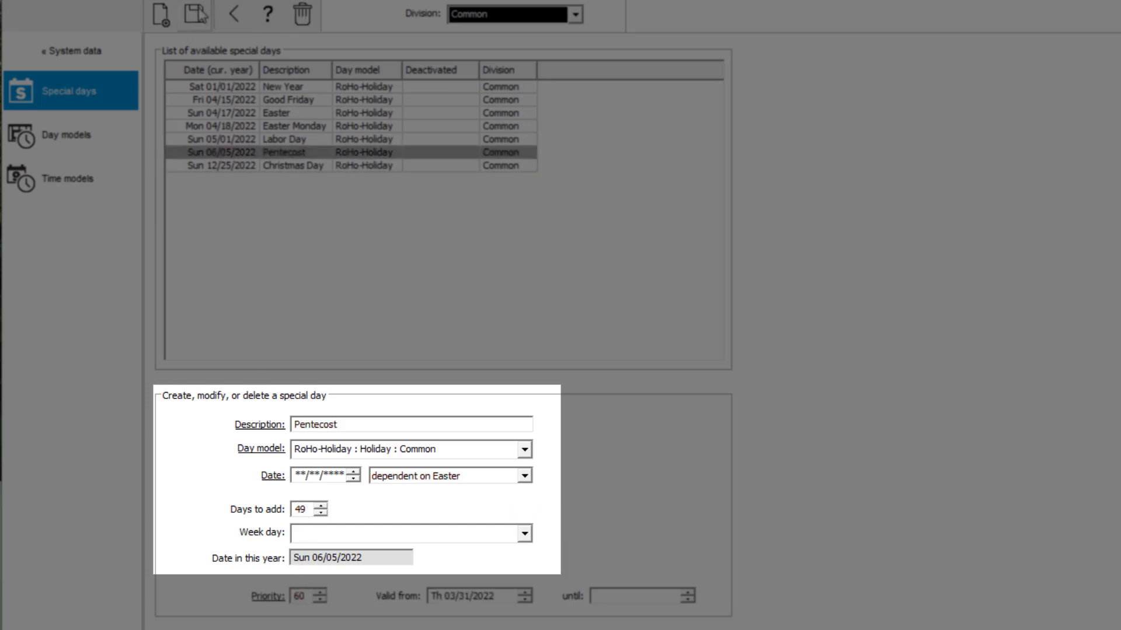
Create and save a special day named White Monday with day model RoHo-Holiday, dependent on Easter with 50 days to add
{"action": "left_click", "coordinate": [162, 21]}
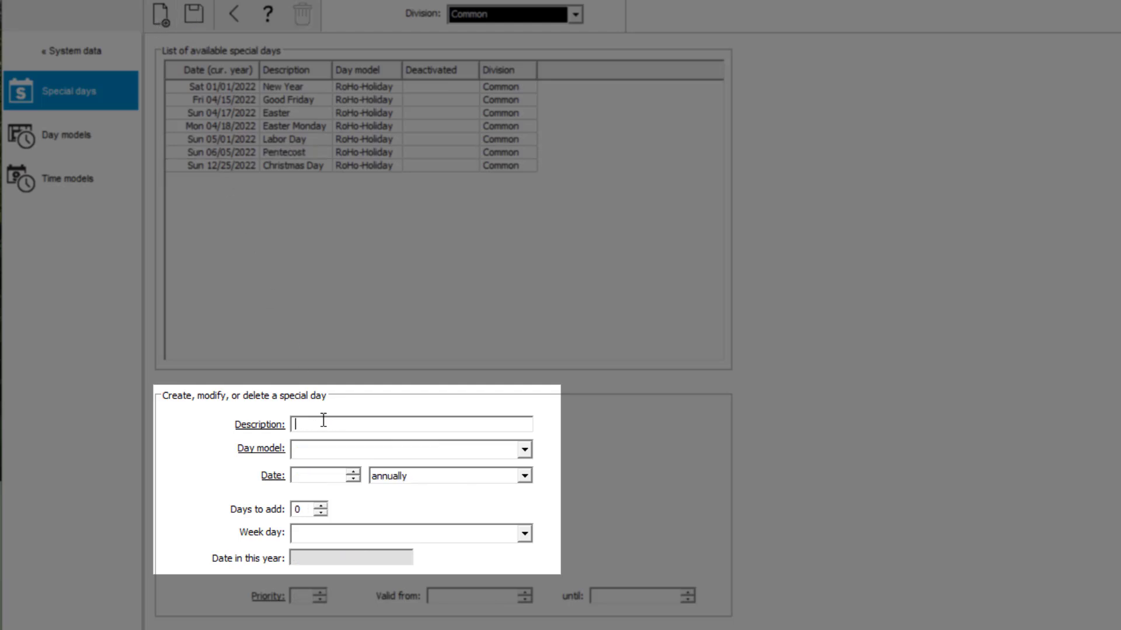
{"action": "type", "text": "White Monday"}
{"action": "left_click", "coordinate": [523, 450]}
{"action": "left_click", "coordinate": [499, 481]}
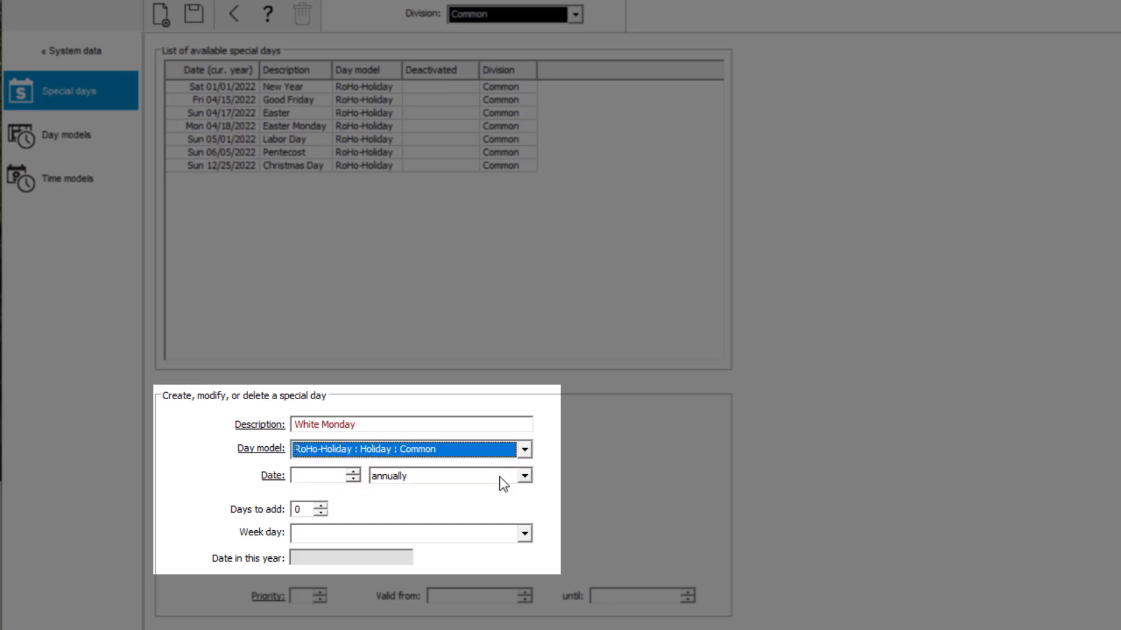
{"action": "left_click", "coordinate": [524, 476]}
{"action": "left_click", "coordinate": [489, 537]}
{"action": "left_click", "coordinate": [302, 510]}
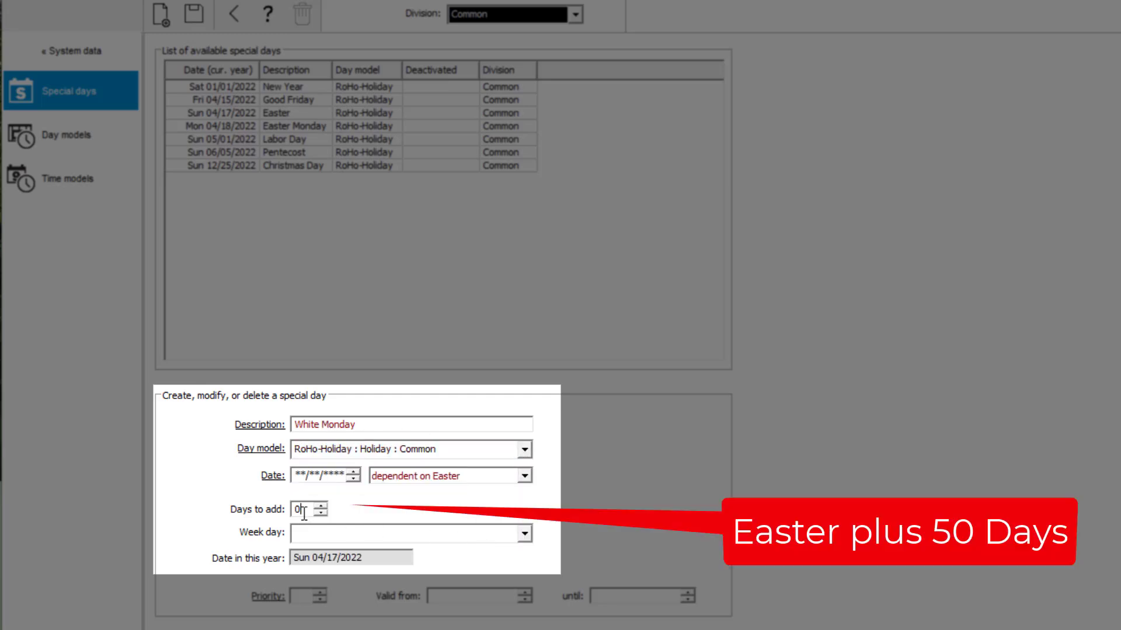
{"action": "type", "text": "50"}
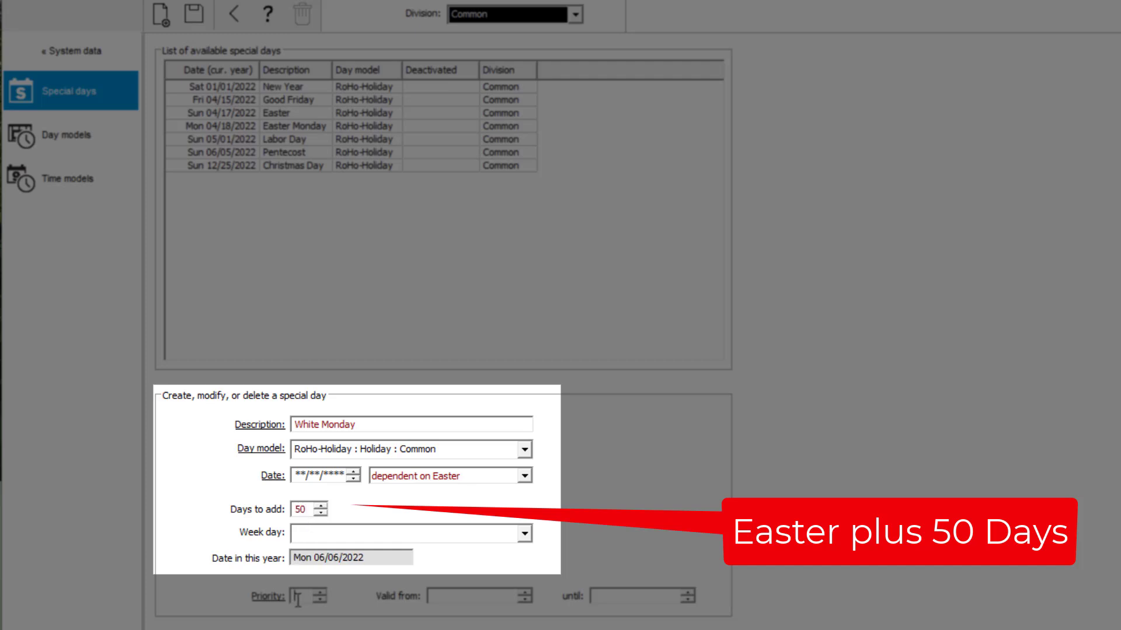
{"action": "left_click", "coordinate": [196, 16]}
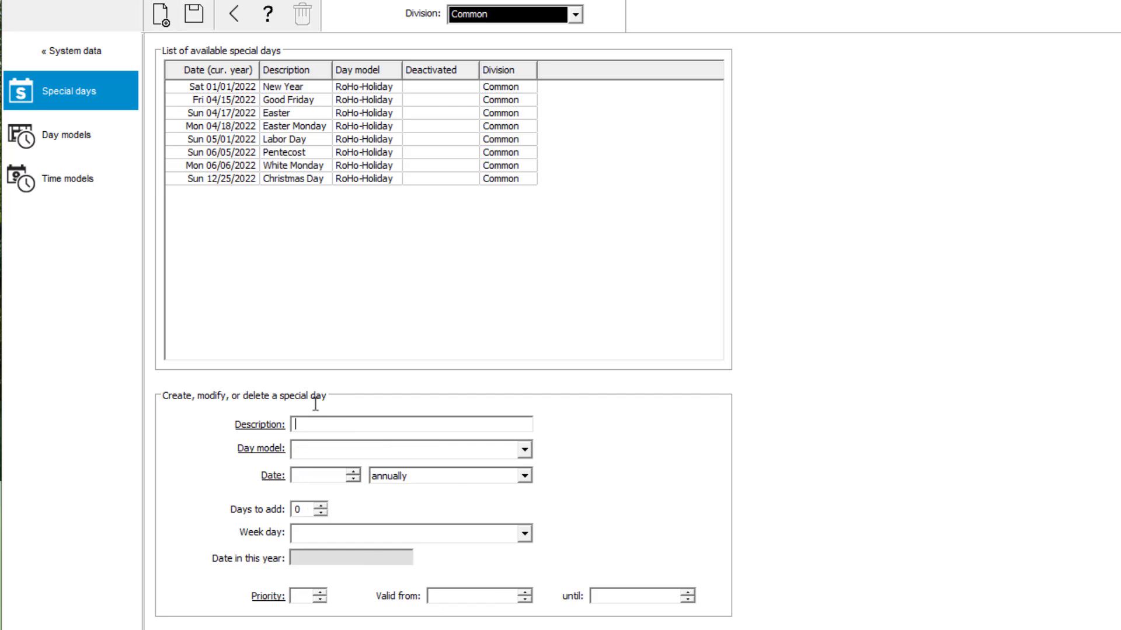
Create and save a special day named Ascension with day model RoHo-Holiday, dependent on Easter with 39 days to add, priority 60
{"action": "type", "text": "Ascension"}
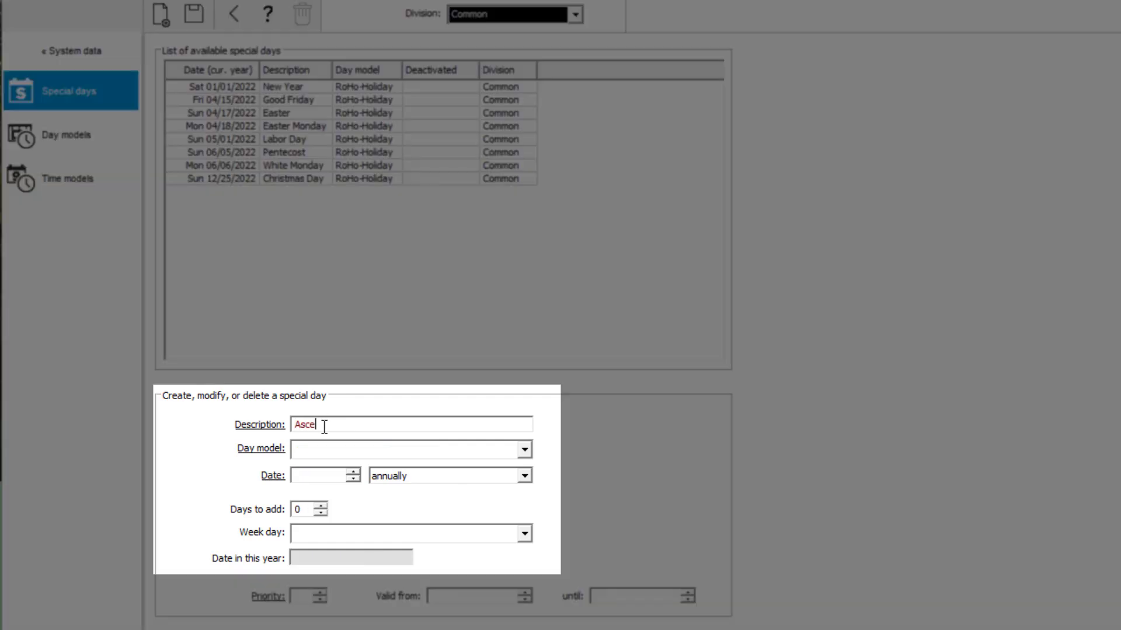
{"action": "left_click", "coordinate": [405, 445]}
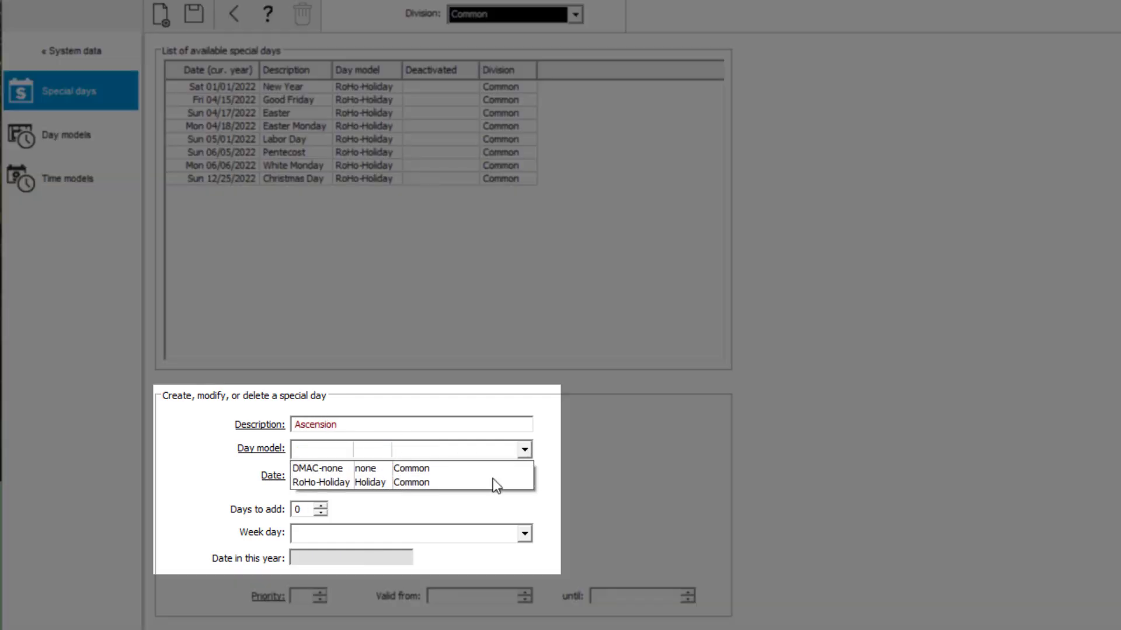
{"action": "left_click", "coordinate": [496, 481]}
{"action": "left_click", "coordinate": [524, 476]}
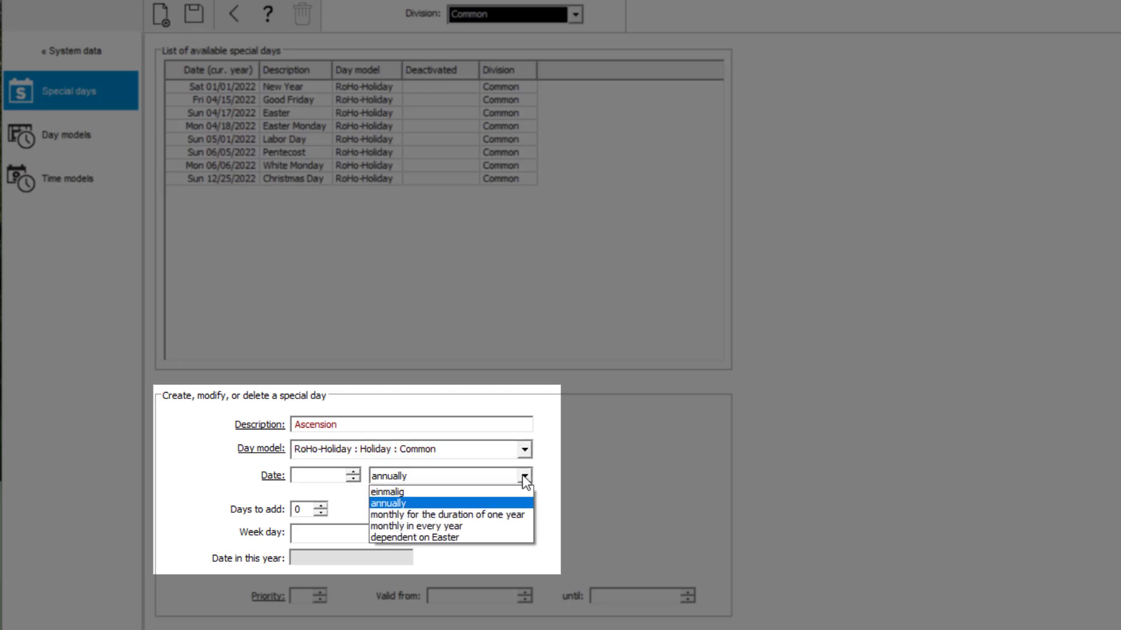
{"action": "left_click", "coordinate": [472, 537]}
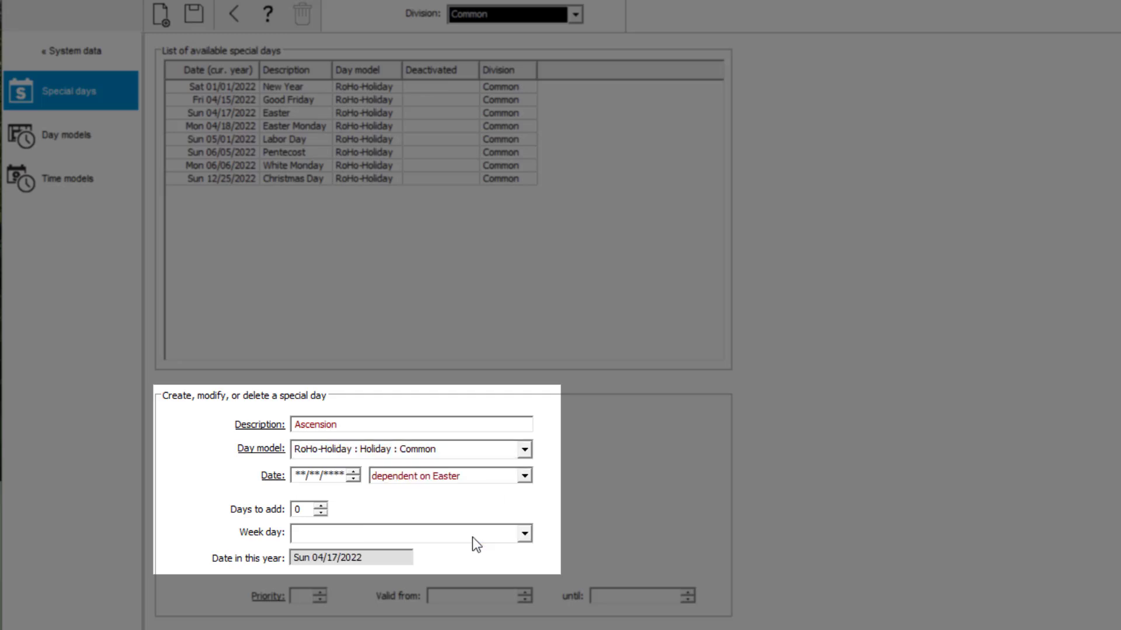
{"action": "double_click", "coordinate": [303, 511]}
{"action": "type", "text": "39"}
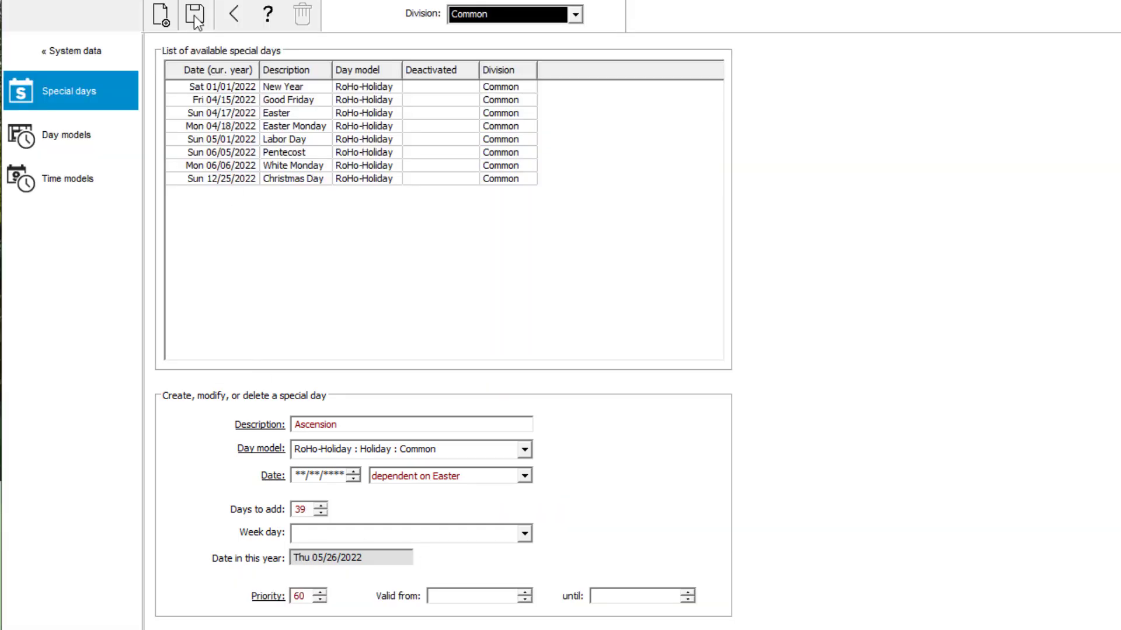
{"action": "left_click", "coordinate": [193, 14]}
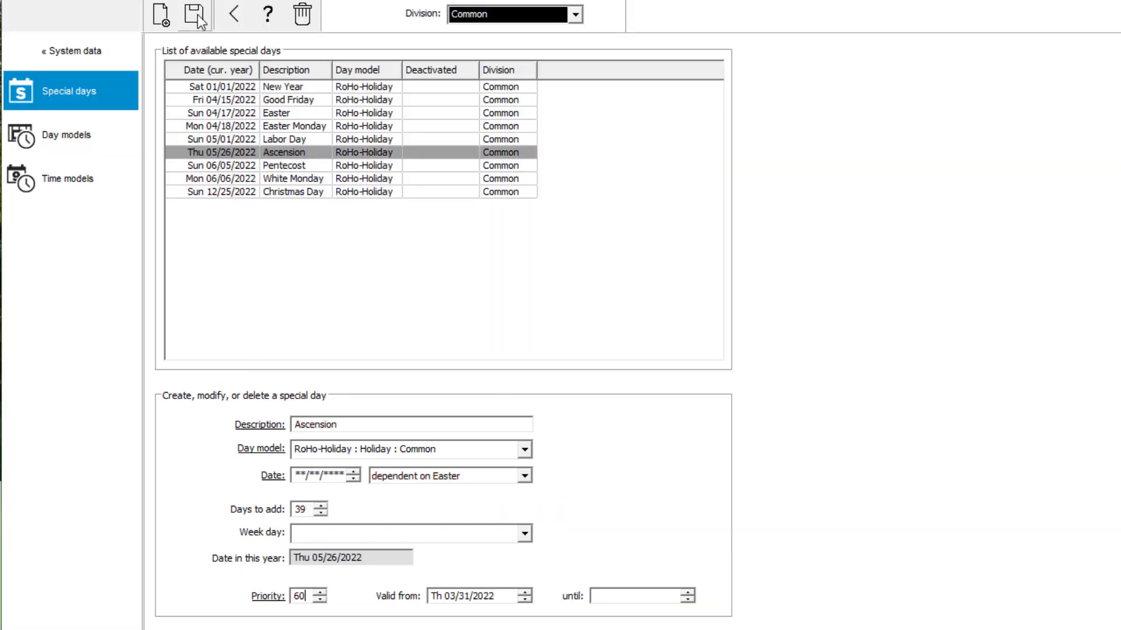
Begin a new special day named Second Christmas Day and assign it the RoHo-Holiday day model
{"action": "left_click", "coordinate": [160, 15]}
{"action": "type", "text": "Secon"}
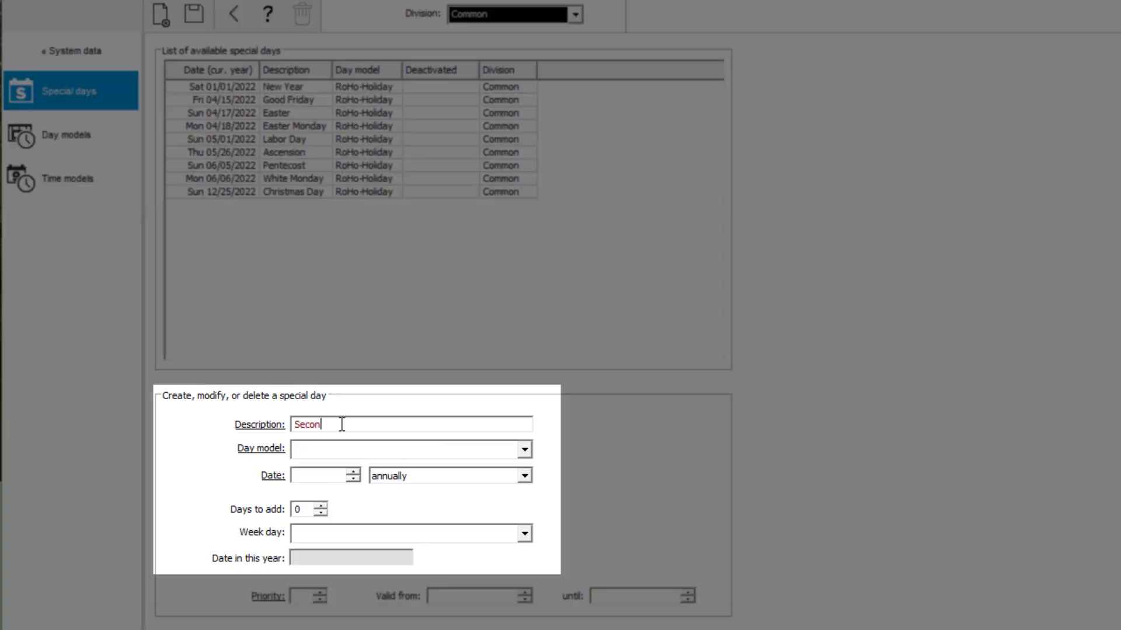
{"action": "type", "text": "d Christmas Day"}
{"action": "left_click", "coordinate": [524, 449]}
{"action": "left_click", "coordinate": [470, 484]}
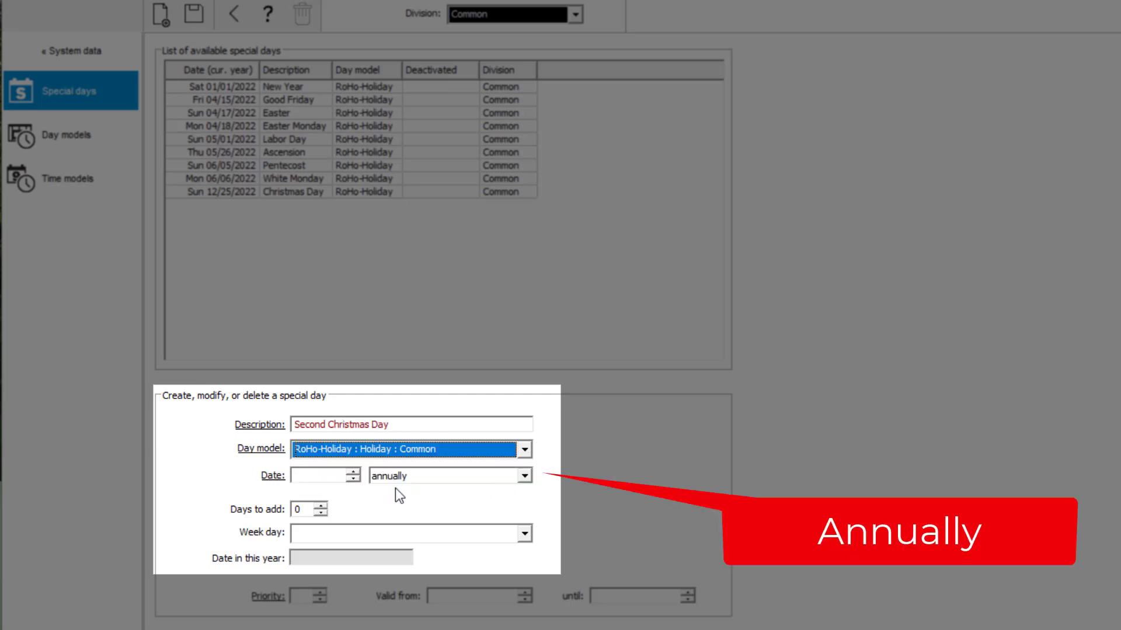
Set the Second Christmas Day date to 12/26 recurring annually with priority 60, and save it
{"action": "left_click", "coordinate": [352, 478]}
{"action": "left_click", "coordinate": [300, 477]}
{"action": "type", "text": "12"}
{"action": "left_click", "coordinate": [354, 480]}
{"action": "left_click", "coordinate": [354, 479]}
{"action": "left_click", "coordinate": [354, 479]}
{"action": "left_click", "coordinate": [353, 479]}
{"action": "left_click", "coordinate": [308, 597]}
{"action": "type", "text": "60"}
{"action": "left_click", "coordinate": [192, 15]}
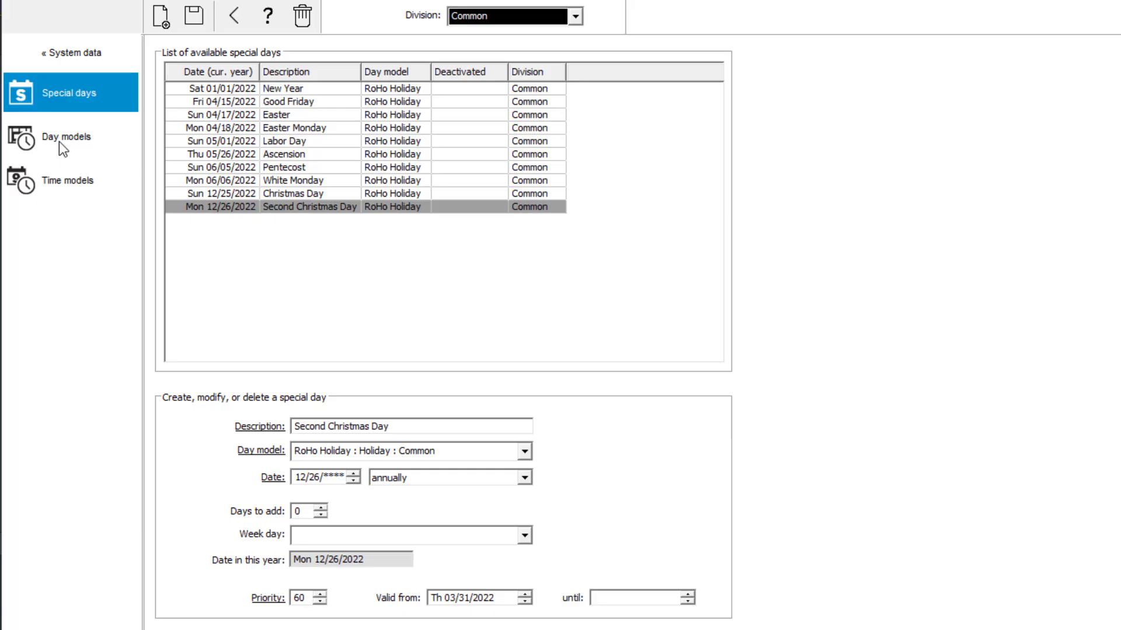
Create and save a day model named RoHo Working Day with its first interval from 08:00 AM to 06:00 PM
{"action": "left_click", "coordinate": [58, 142]}
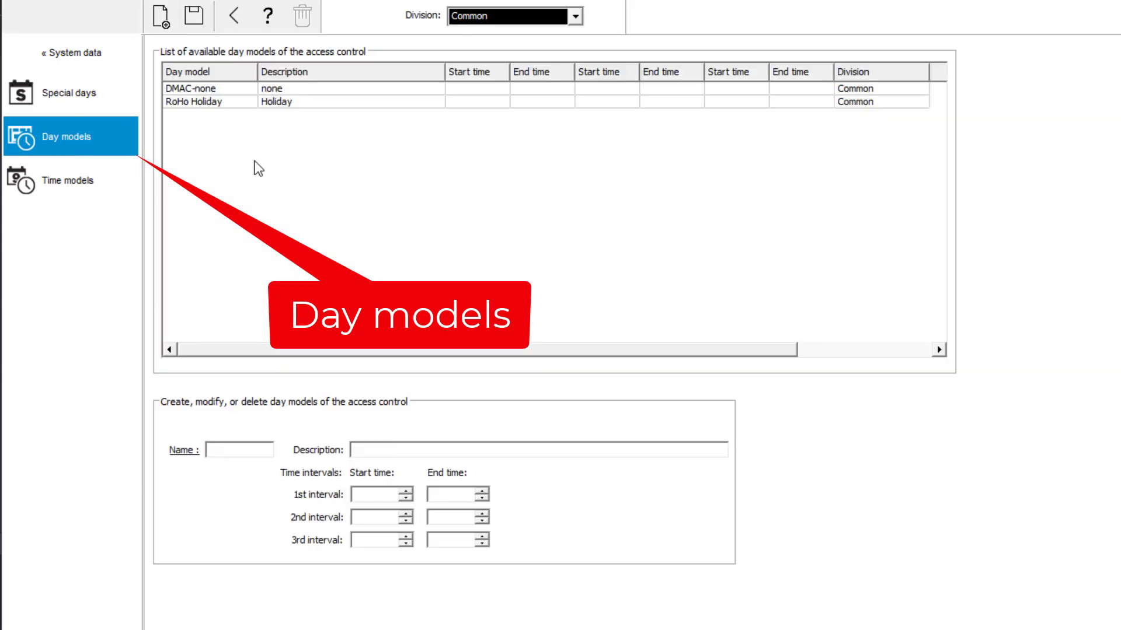
{"action": "type", "text": "Ro"}
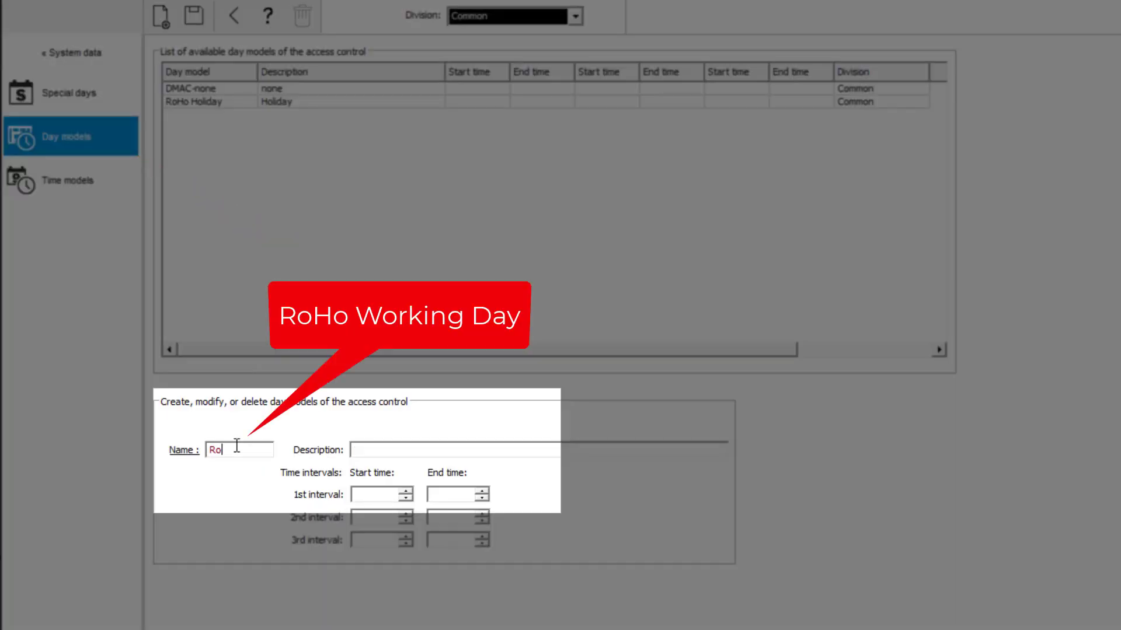
{"action": "type", "text": "Ho Working Day"}
{"action": "left_click", "coordinate": [366, 495]}
{"action": "type", "text": "0800"}
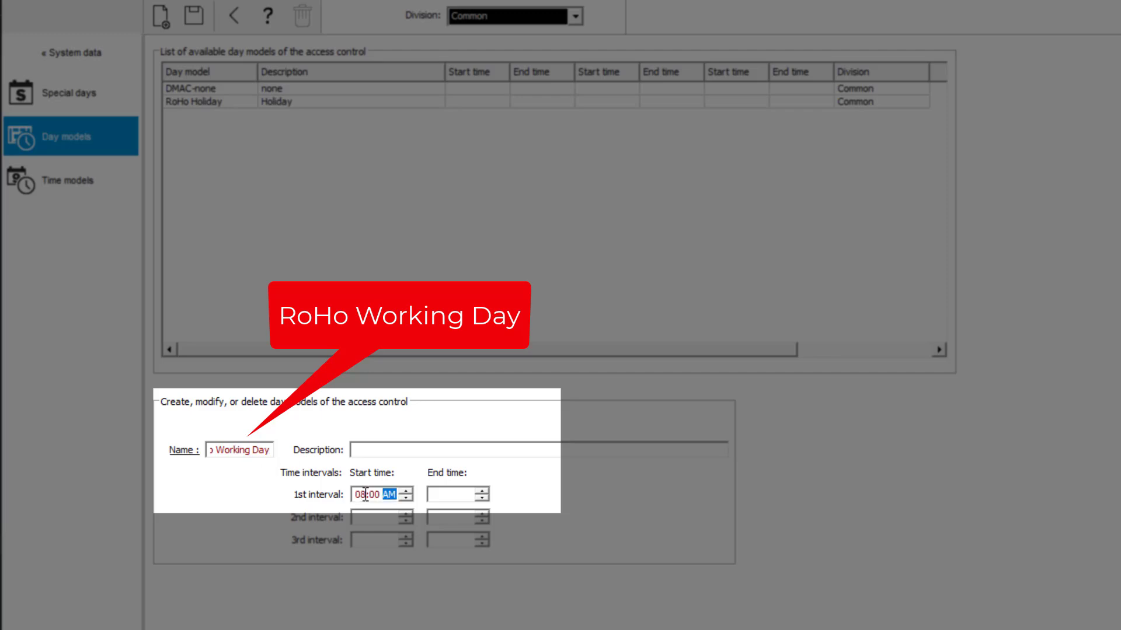
{"action": "left_click", "coordinate": [437, 494]}
{"action": "type", "text": "1000"}
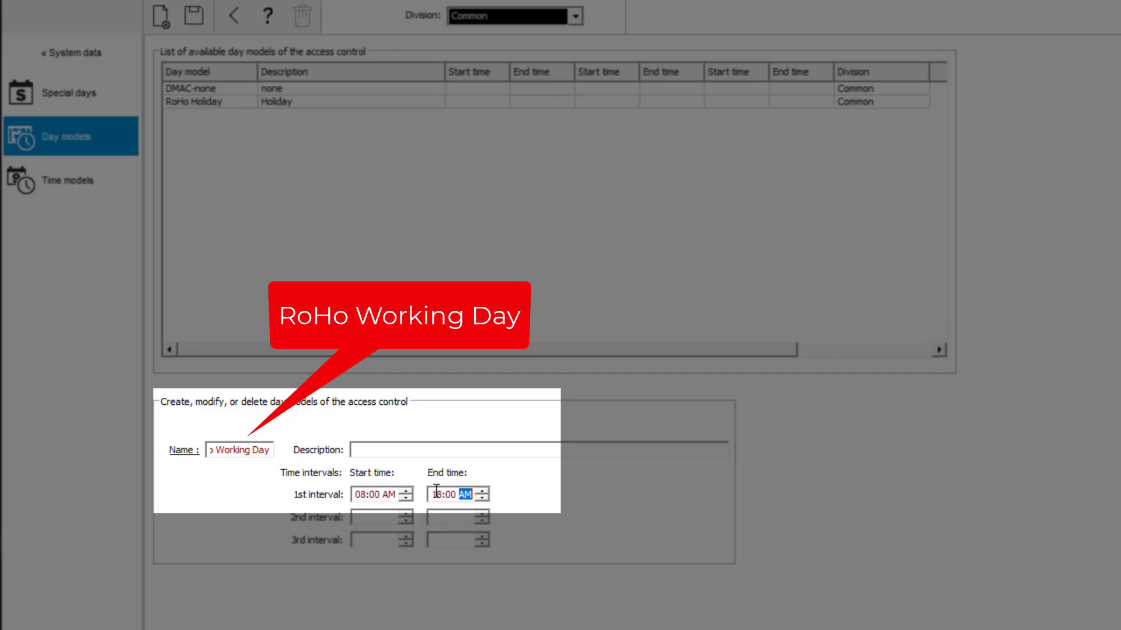
{"action": "left_click", "coordinate": [193, 16]}
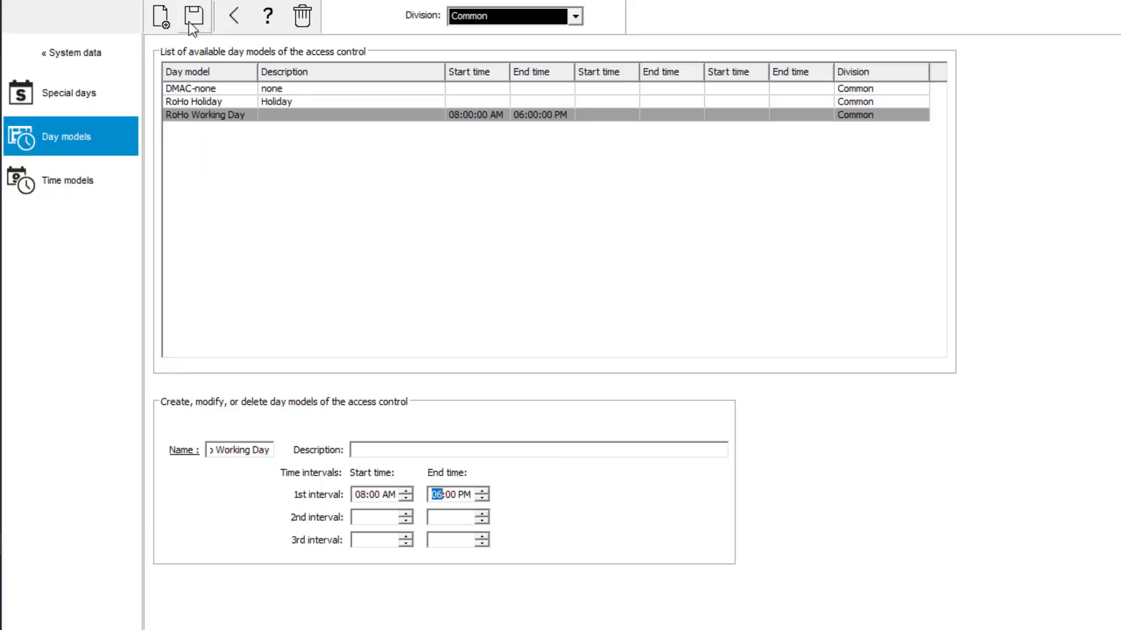
Create and save a day model named RoHo Weekends without any time intervals
{"action": "left_click", "coordinate": [163, 21]}
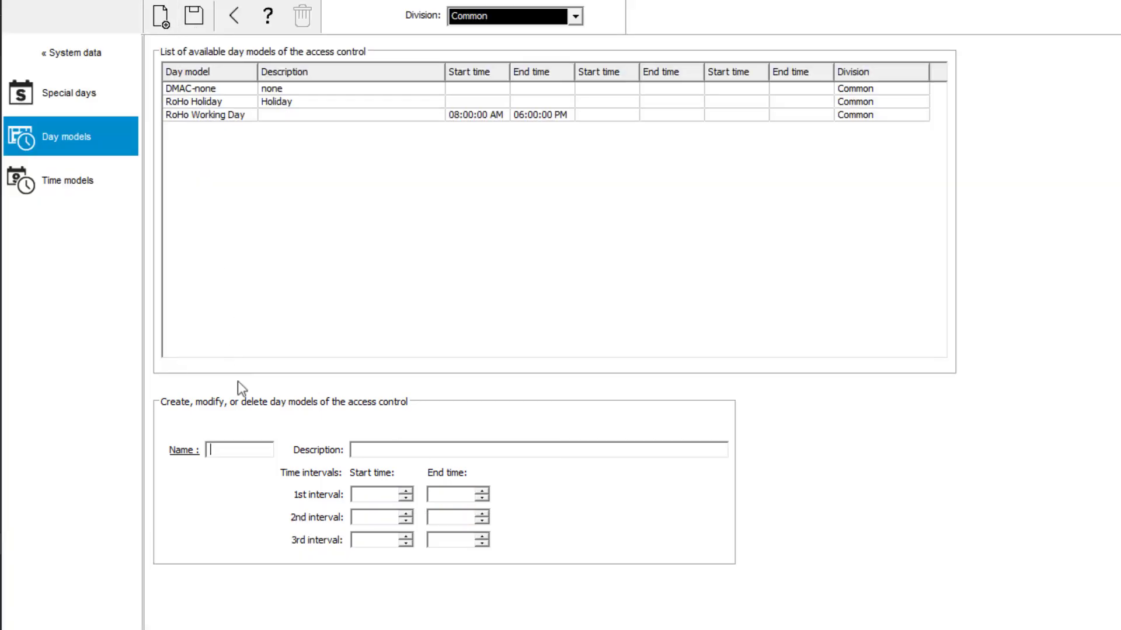
{"action": "type", "text": "RoHo"}
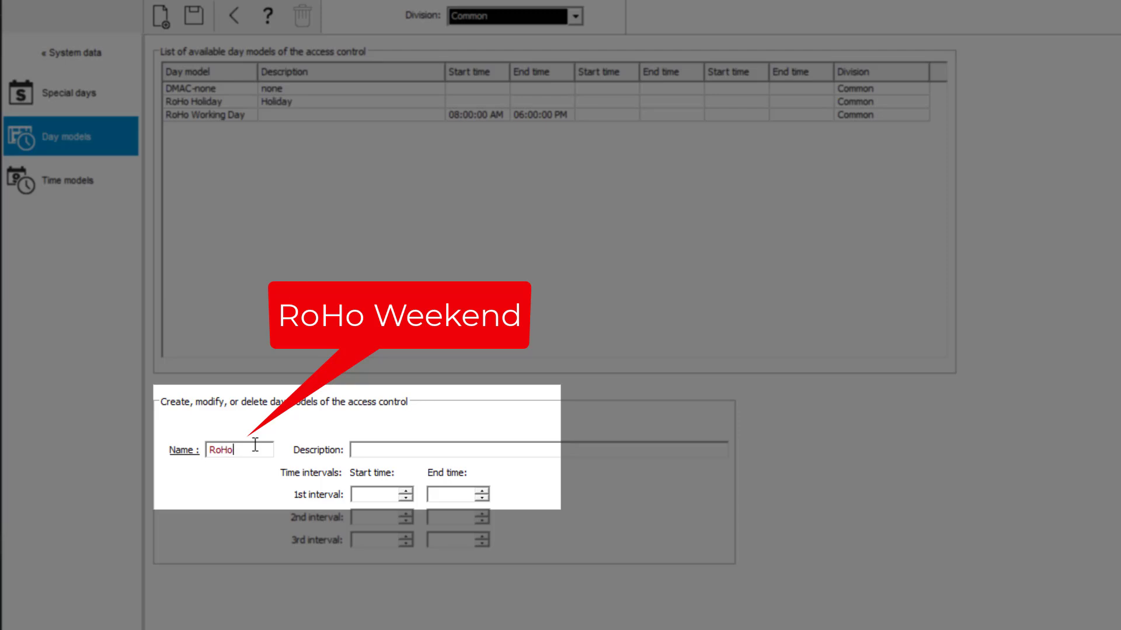
{"action": "type", "text": " Weekends"}
{"action": "left_click", "coordinate": [193, 19]}
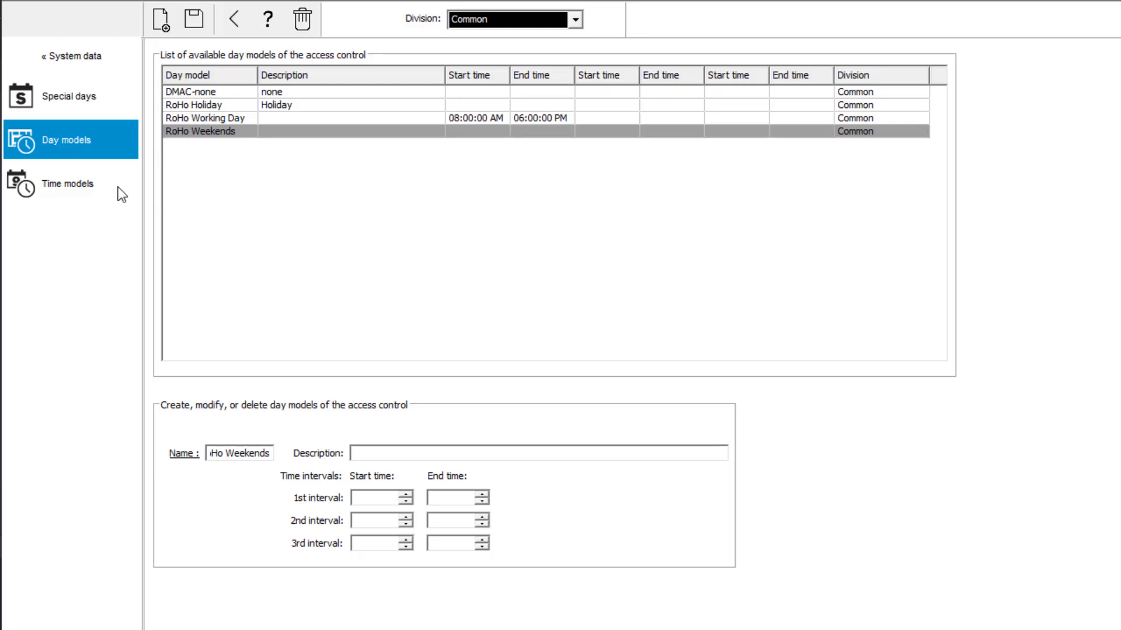
Start a time model named Office hours with a period of 7 days and reference date 02/28/2022
{"action": "left_click", "coordinate": [88, 183]}
{"action": "left_click", "coordinate": [260, 77]}
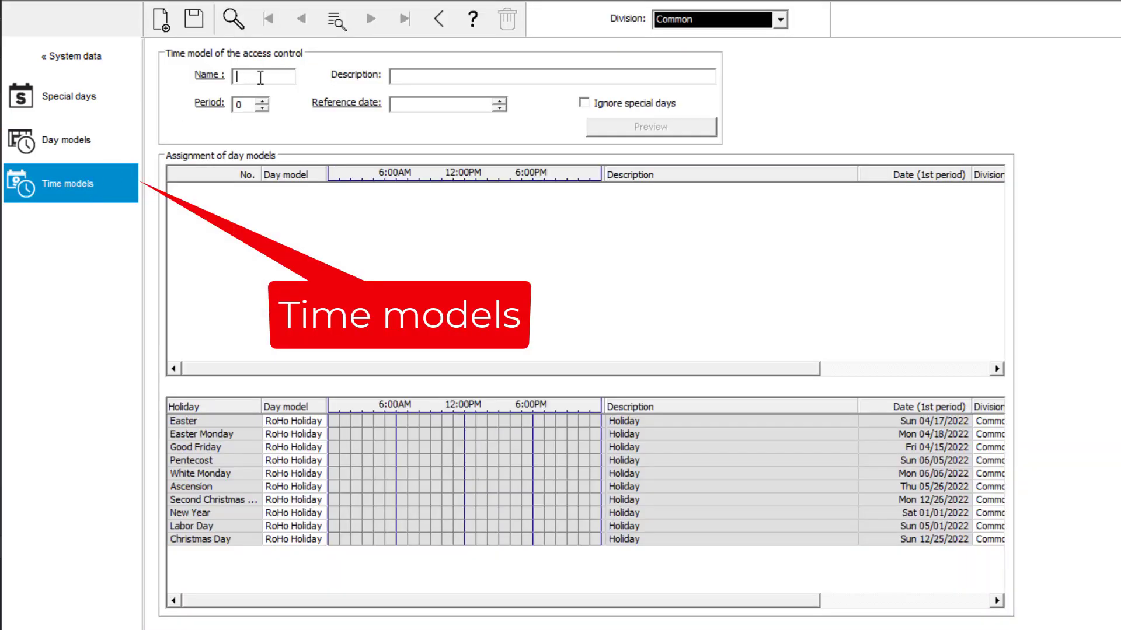
{"action": "type", "text": "Office hours"}
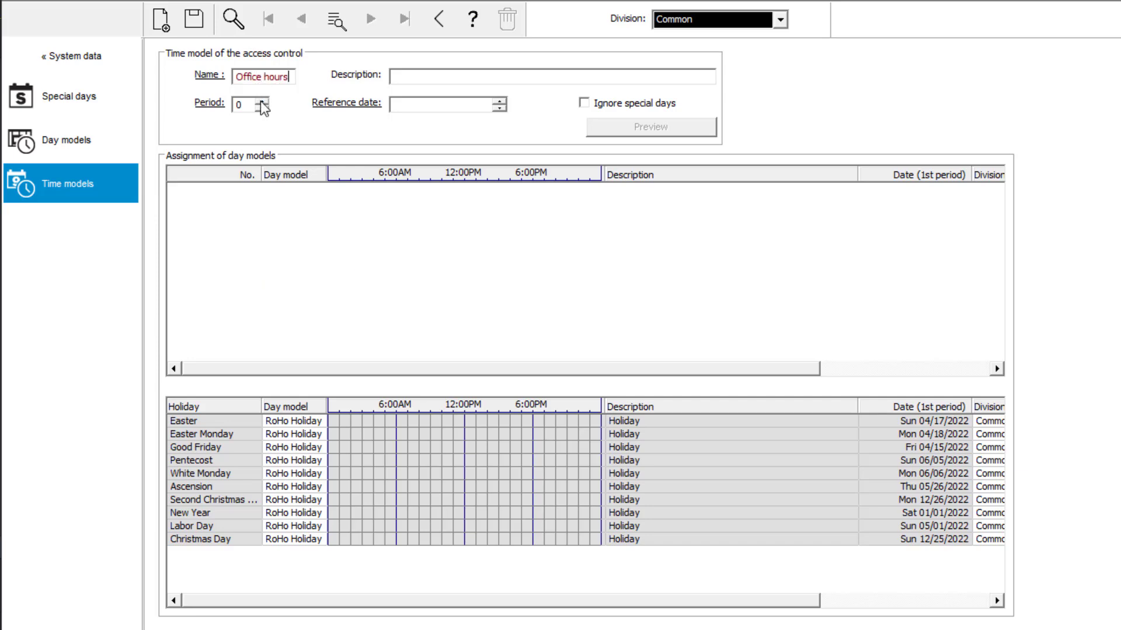
{"action": "type", "text": "7"}
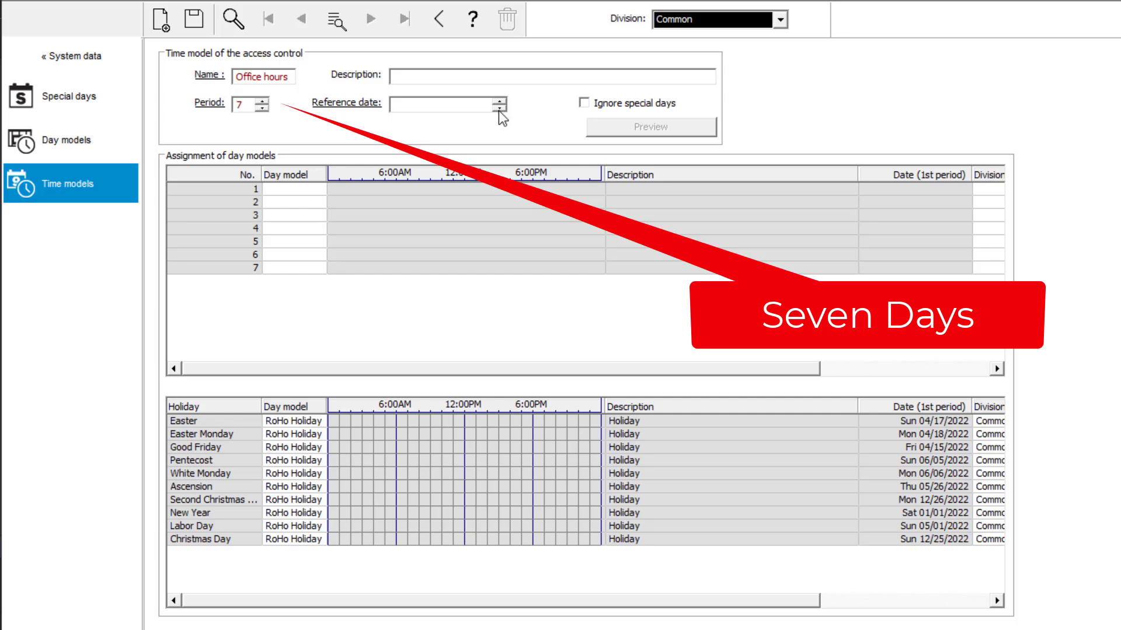
{"action": "left_click", "coordinate": [499, 110]}
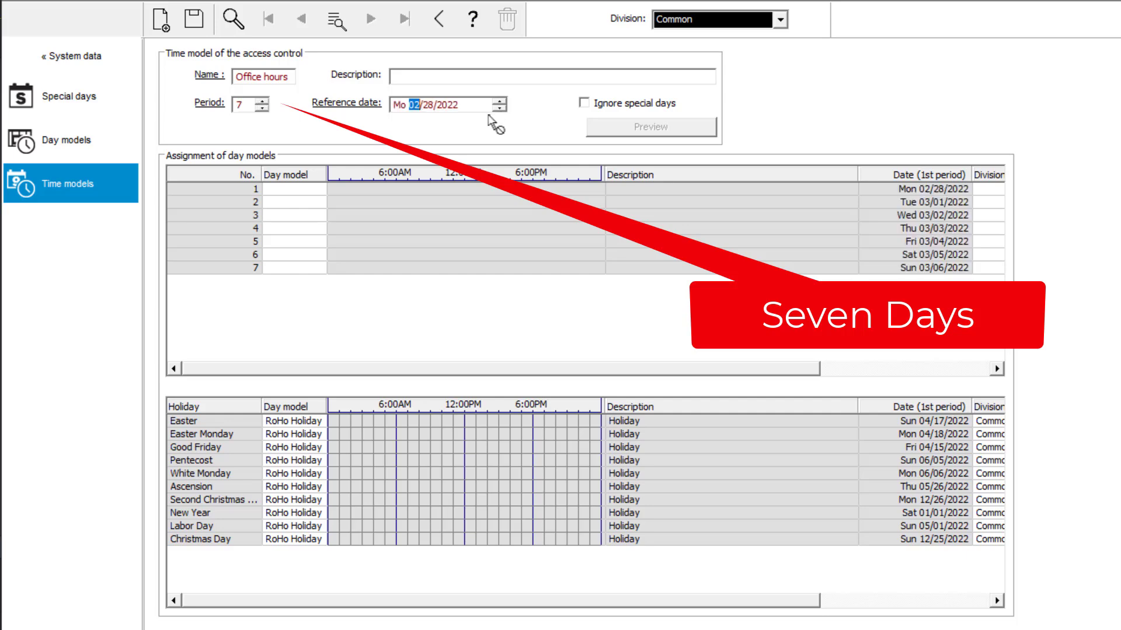
Assign the RoHo Working Day model to days 1 through 5 of the Office hours time model
{"action": "left_click", "coordinate": [302, 189]}
{"action": "left_click", "coordinate": [318, 191]}
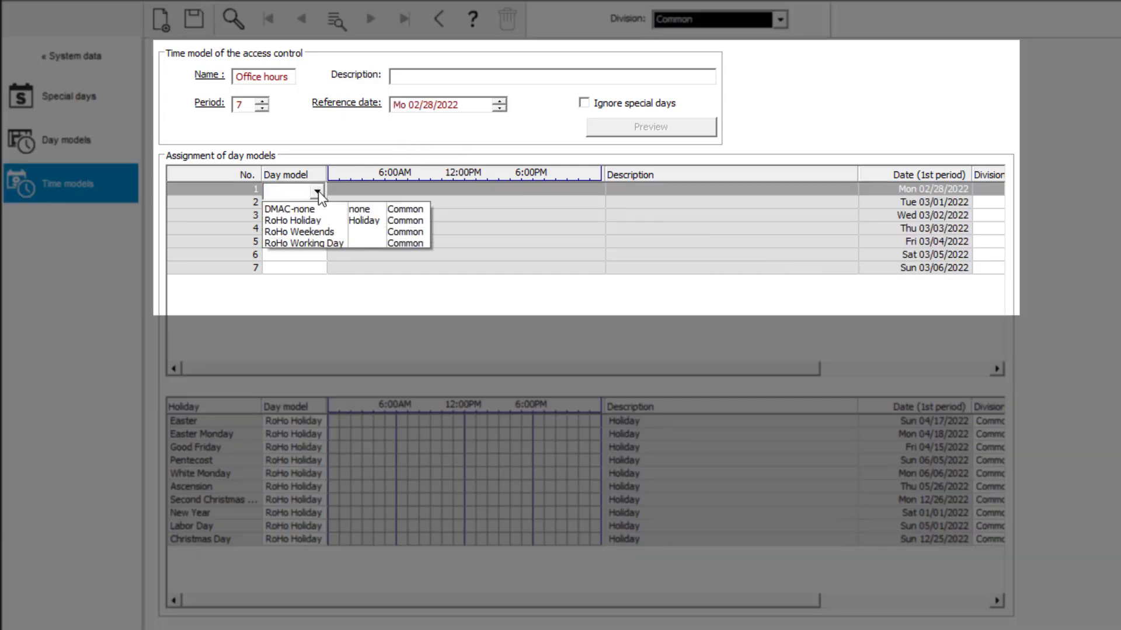
{"action": "left_click", "coordinate": [318, 237]}
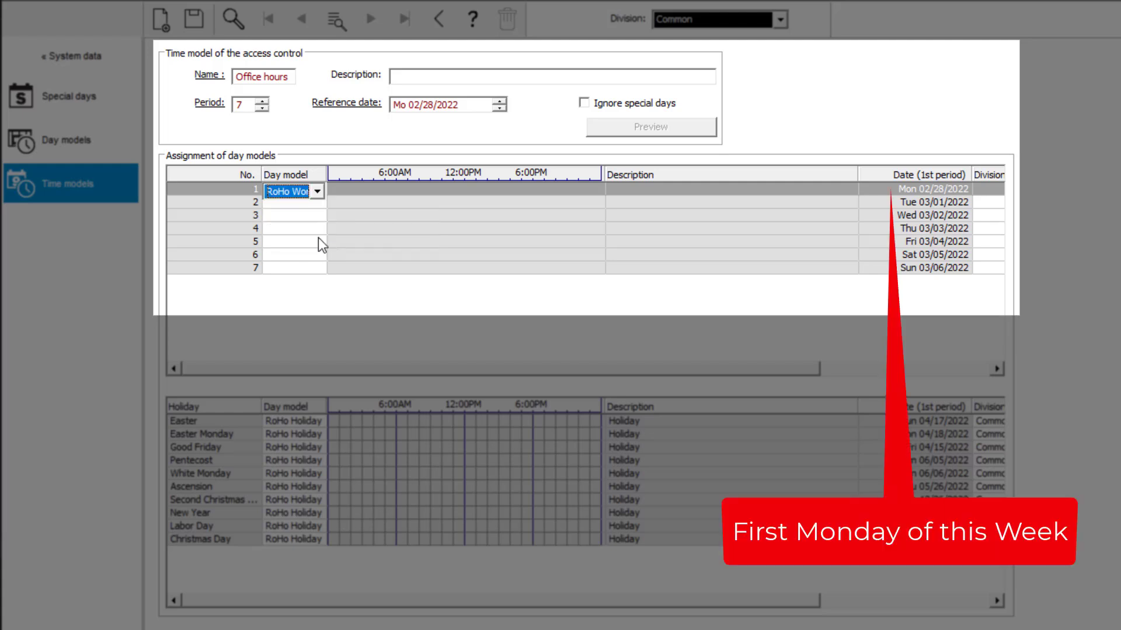
{"action": "left_click", "coordinate": [318, 204]}
{"action": "left_click", "coordinate": [318, 204]}
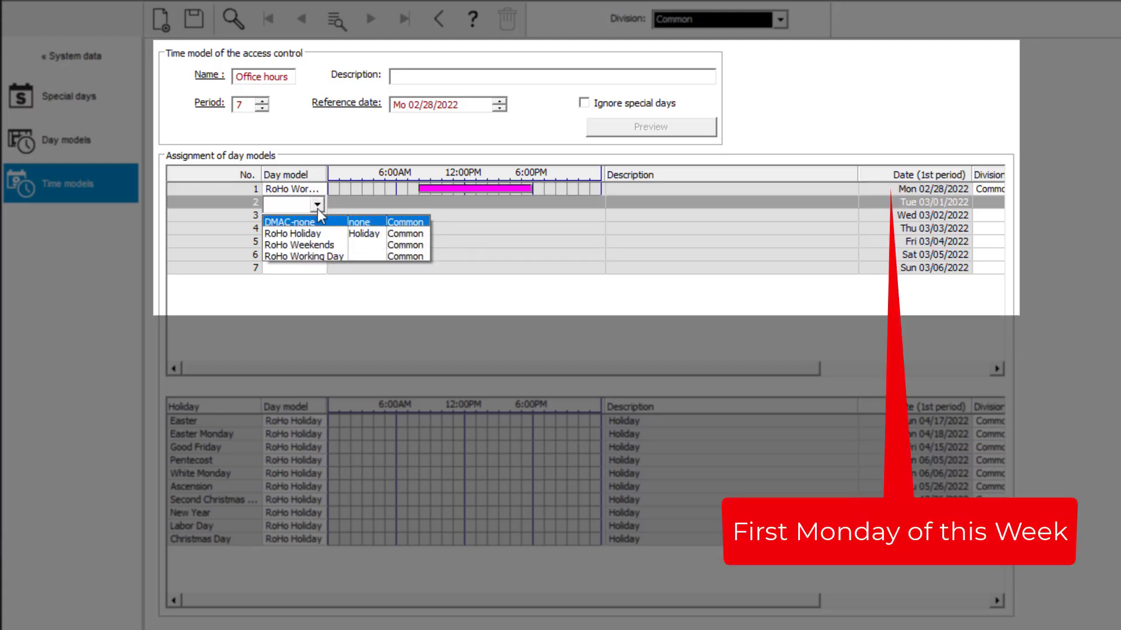
{"action": "left_click", "coordinate": [321, 251]}
{"action": "left_click", "coordinate": [321, 218]}
{"action": "left_click", "coordinate": [317, 218]}
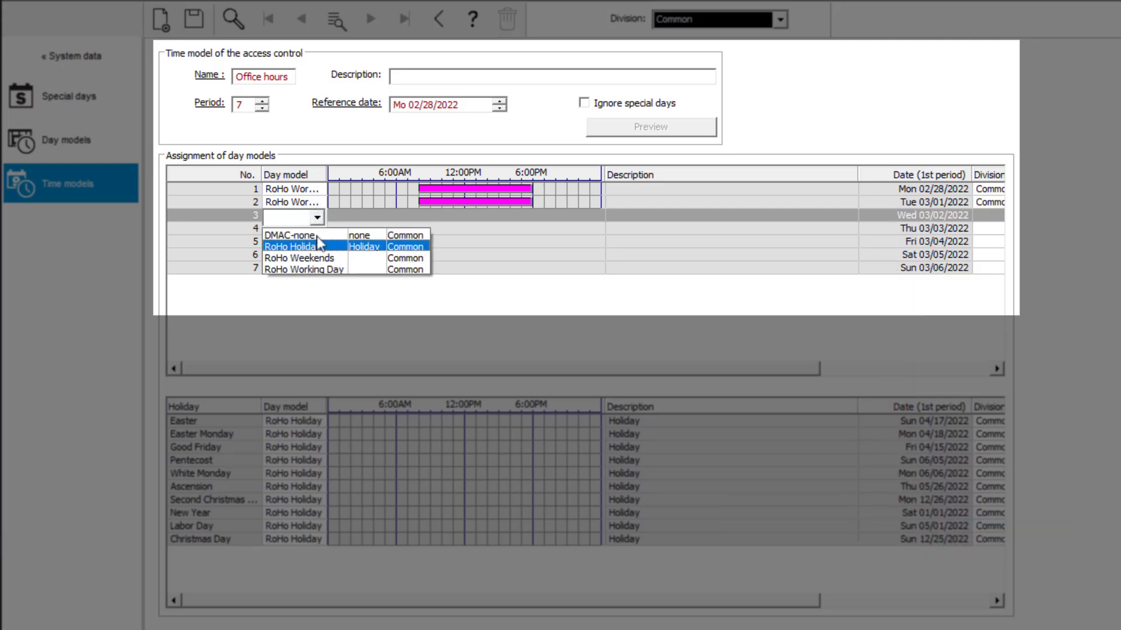
{"action": "left_click", "coordinate": [309, 267]}
{"action": "left_click", "coordinate": [318, 231]}
{"action": "left_click", "coordinate": [309, 281]}
{"action": "left_click", "coordinate": [317, 241]}
{"action": "left_click", "coordinate": [318, 244]}
{"action": "left_click", "coordinate": [315, 295]}
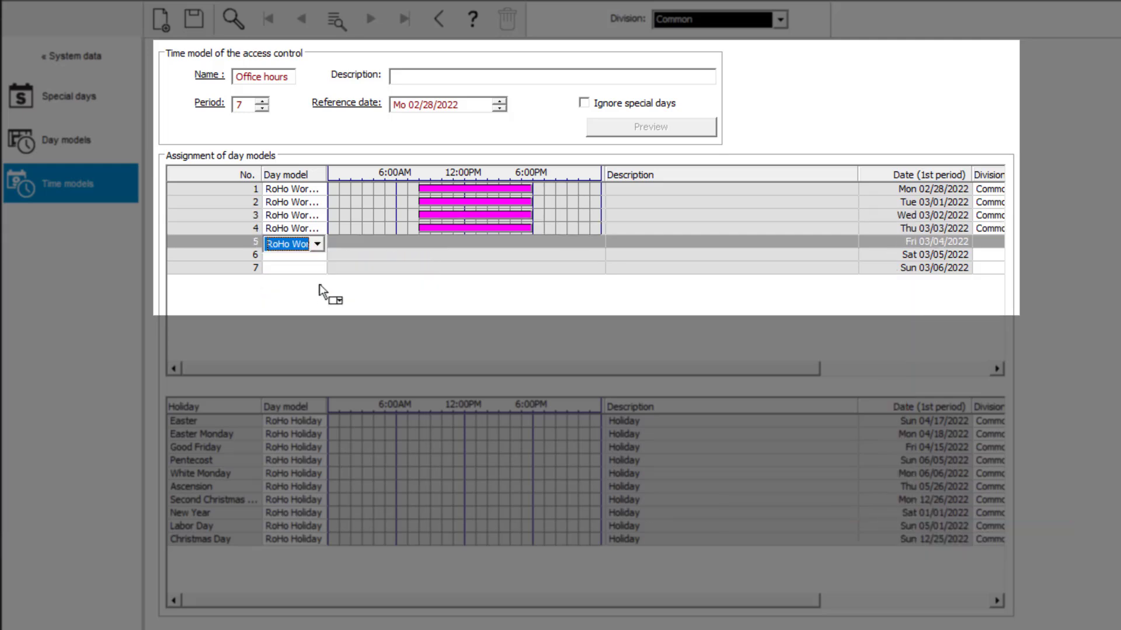
Assign the RoHo Weekends day model to days 6 and 7, and save the Office hours time model
{"action": "left_click", "coordinate": [319, 256]}
{"action": "left_click", "coordinate": [317, 257]}
{"action": "left_click", "coordinate": [315, 297]}
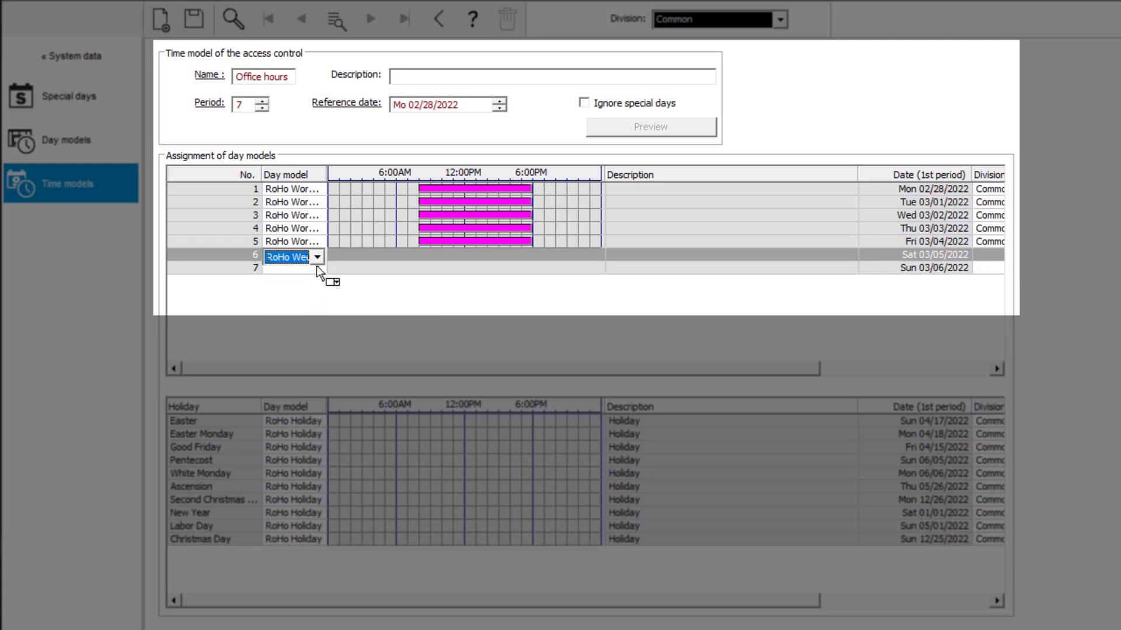
{"action": "left_click", "coordinate": [318, 269]}
{"action": "left_click", "coordinate": [318, 270]}
{"action": "left_click", "coordinate": [317, 270]}
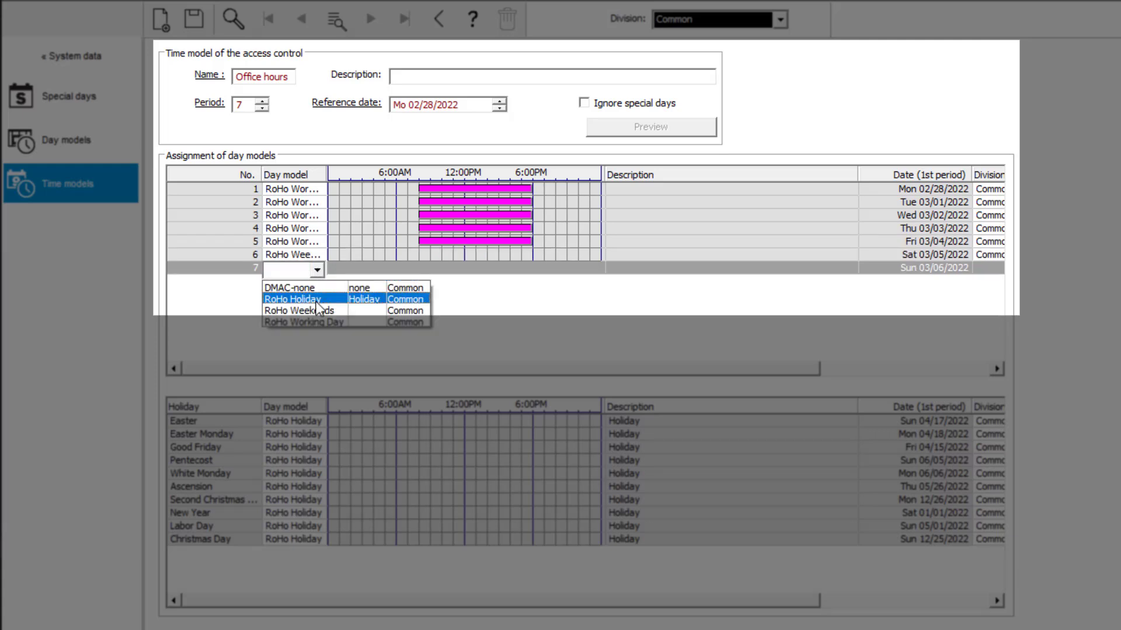
{"action": "left_click", "coordinate": [318, 309]}
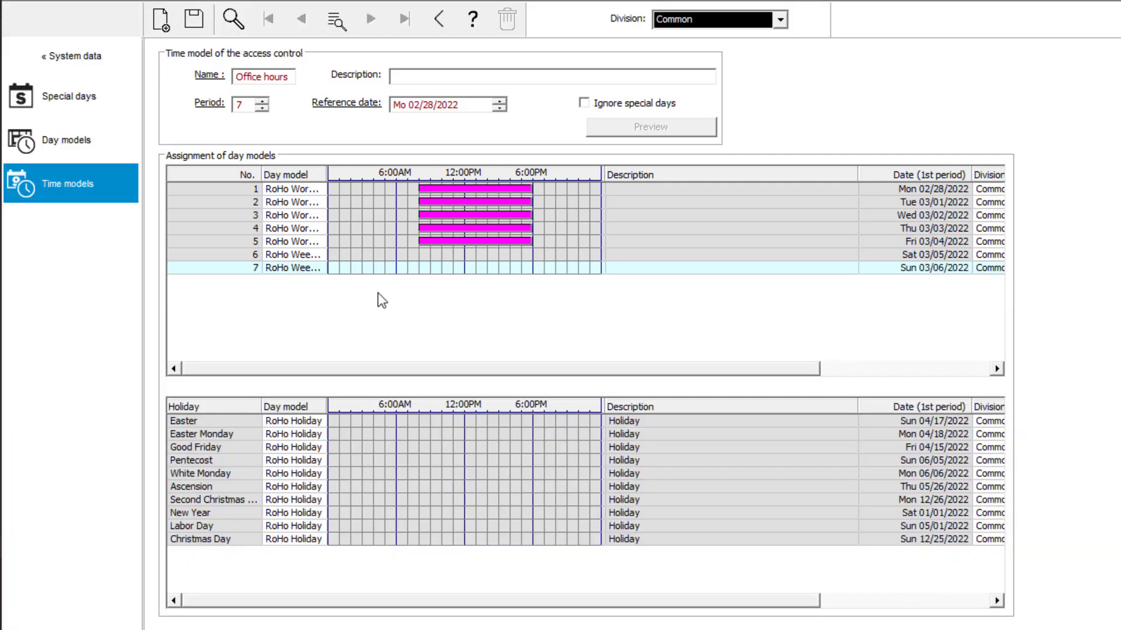
{"action": "left_click", "coordinate": [193, 19]}
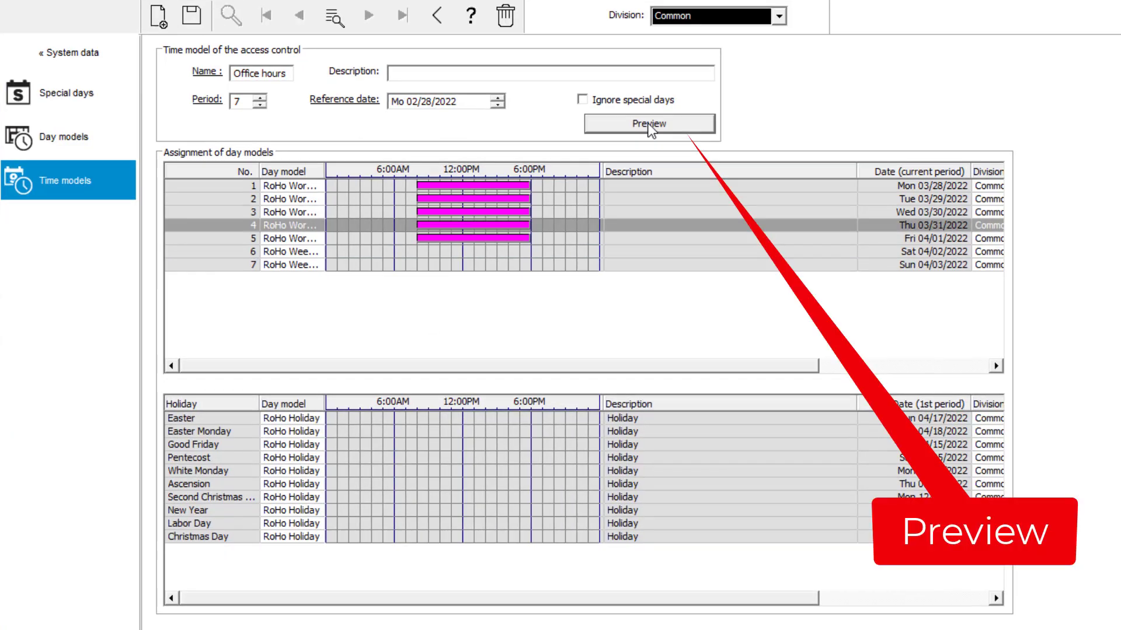
Preview the Office hours time model and calculate its schedule with an end date of 06/29/2022
{"action": "left_click", "coordinate": [648, 124]}
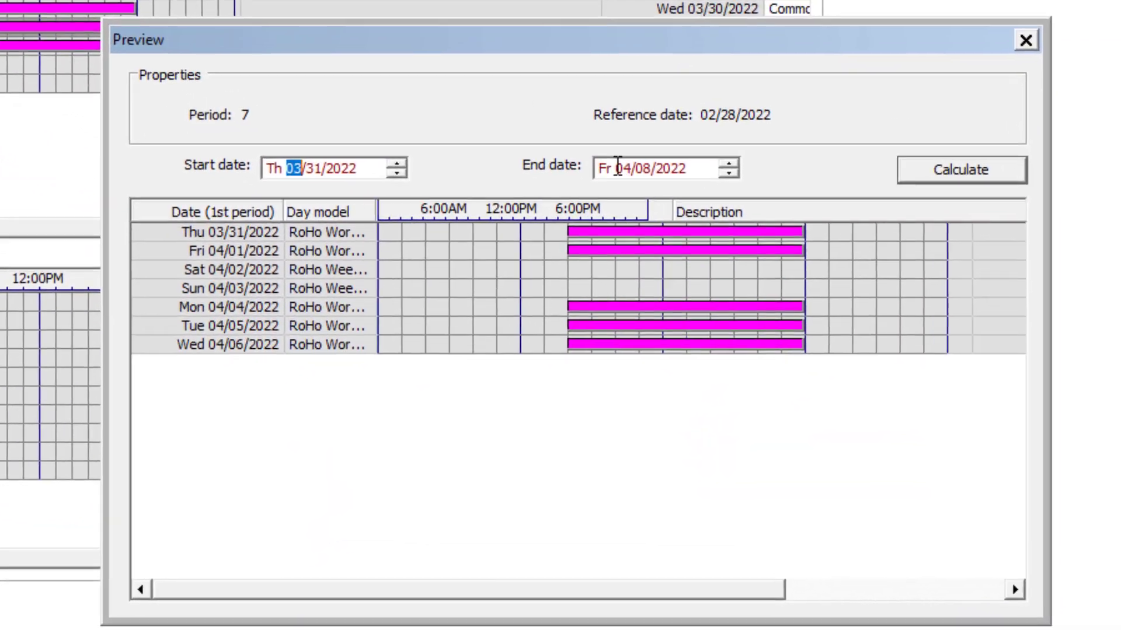
{"action": "left_click", "coordinate": [742, 242]}
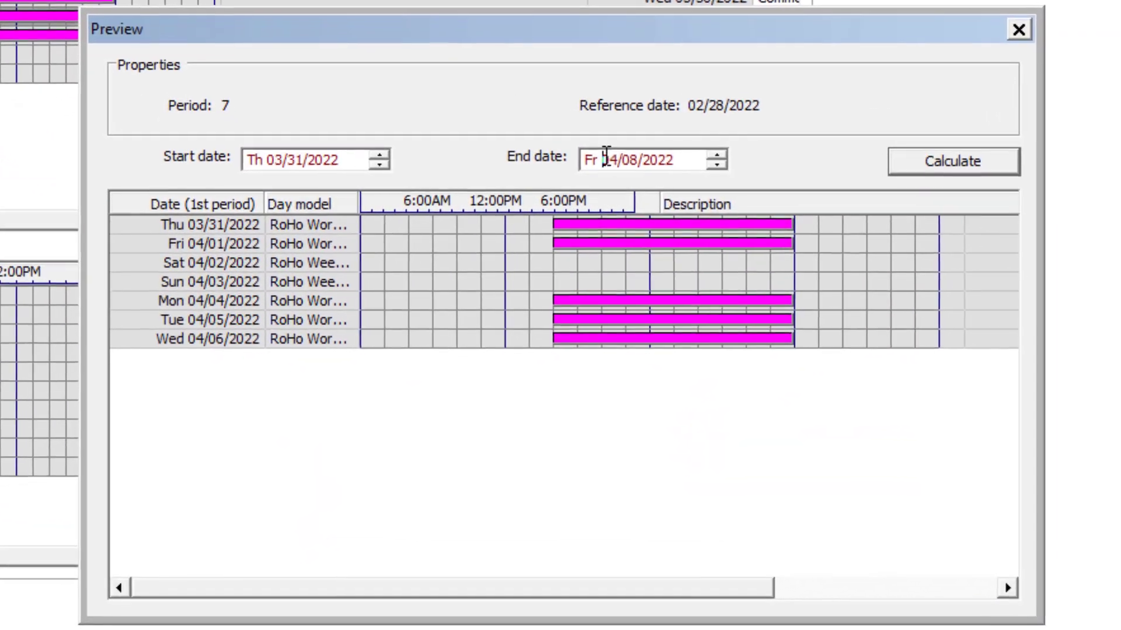
{"action": "type", "text": "06/"}
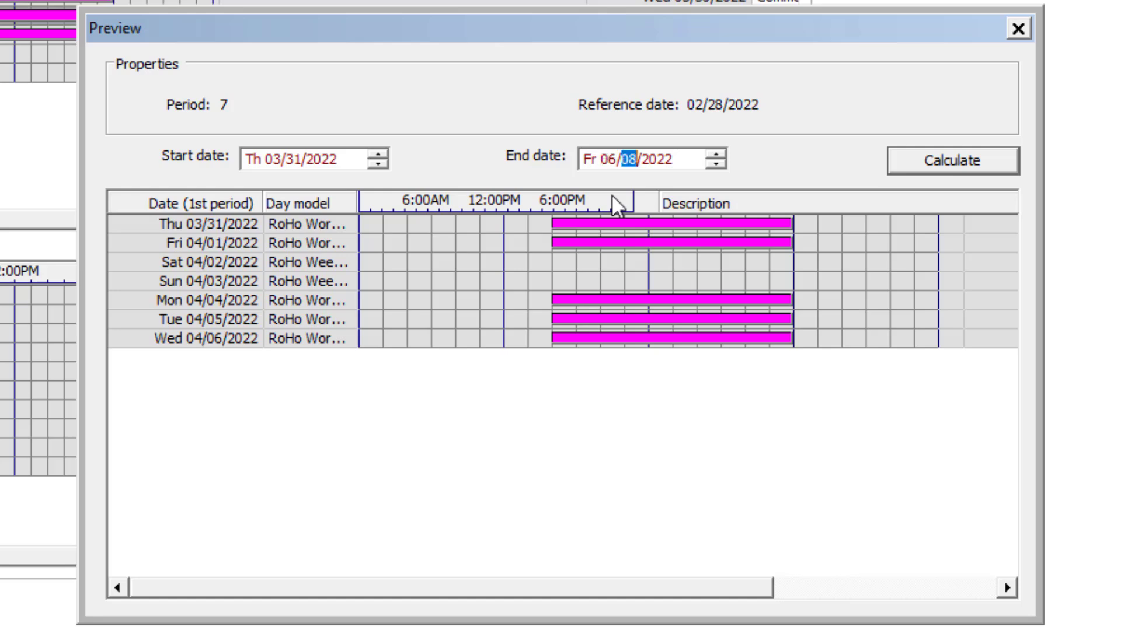
{"action": "type", "text": "29"}
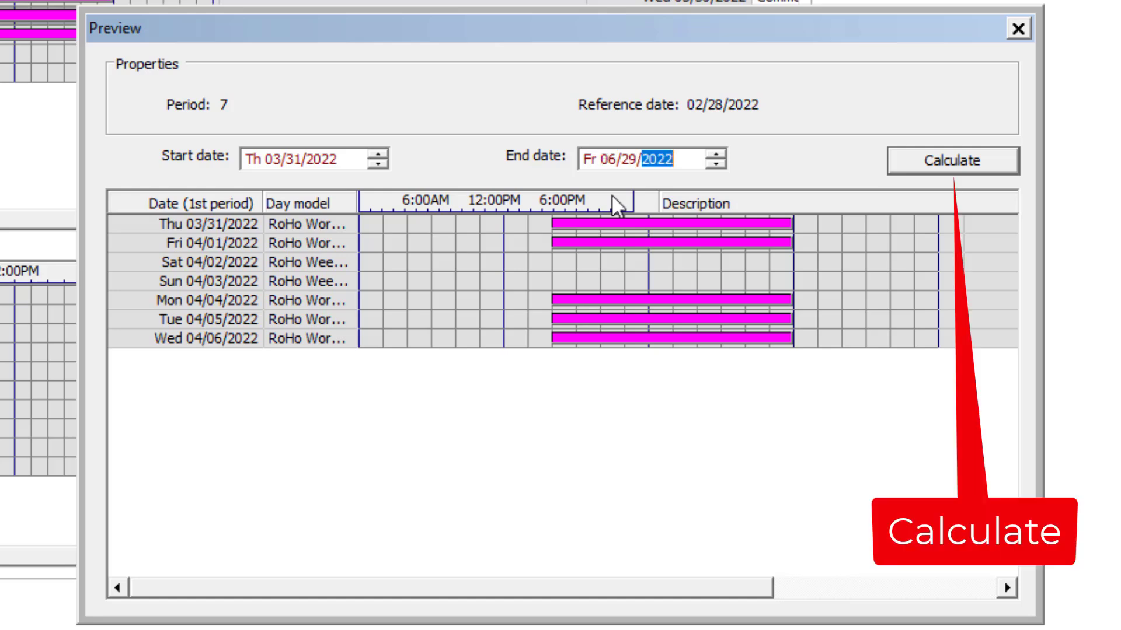
{"action": "left_click", "coordinate": [936, 162]}
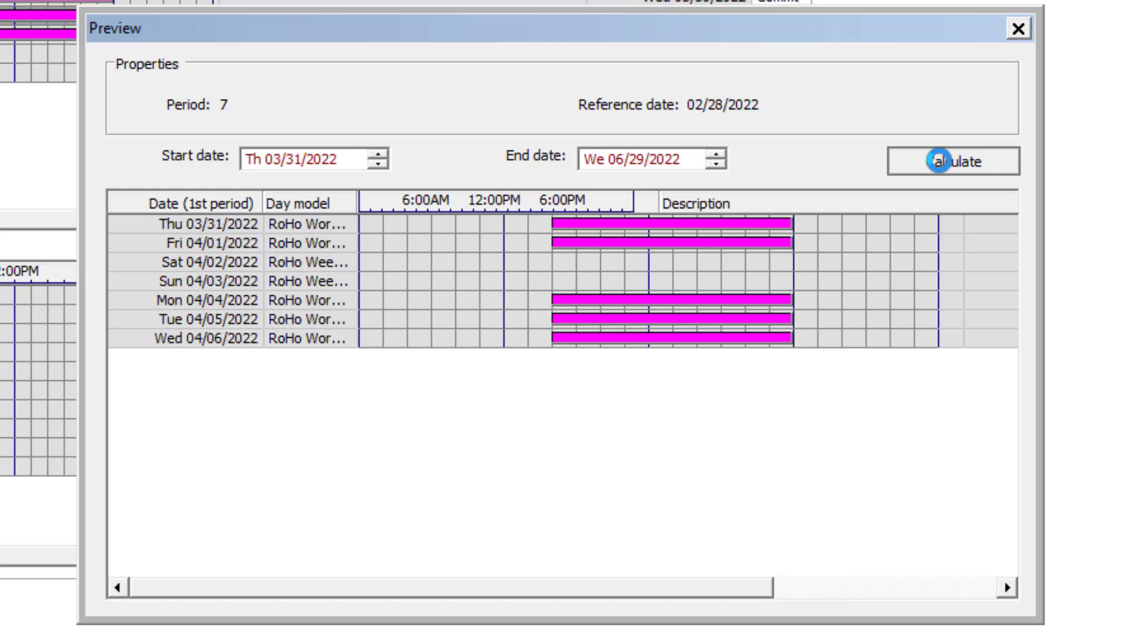
Examine the calculated Office hours preview from 03/31/2022 to 06/29/2022 for the day models applied on weekdays, weekends and holidays
{"action": "left_click", "coordinate": [938, 161]}
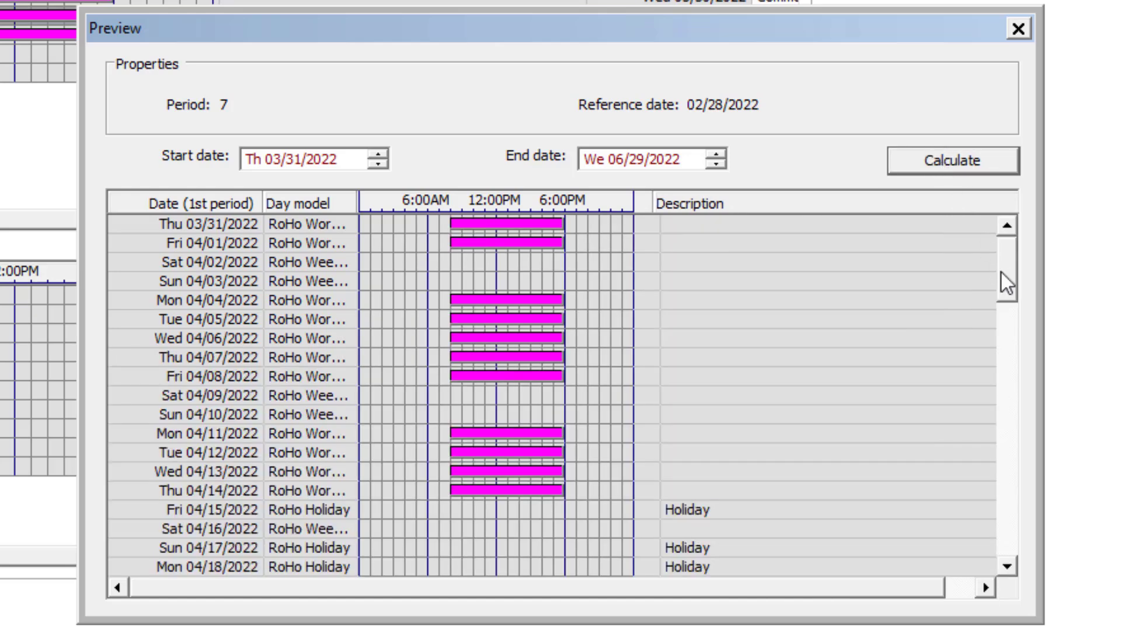
{"action": "left_click_drag", "start_coordinate": [1000, 272], "coordinate": [1015, 342]}
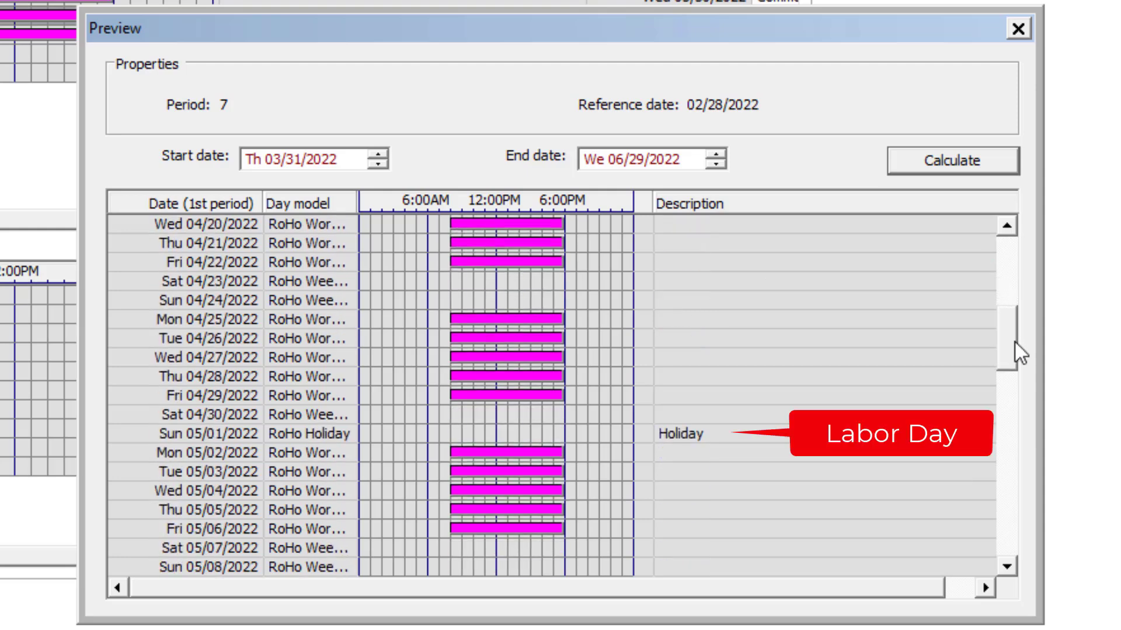
{"action": "scroll", "coordinate": [1014, 342], "scroll_direction": "down", "scroll_amount": 3}
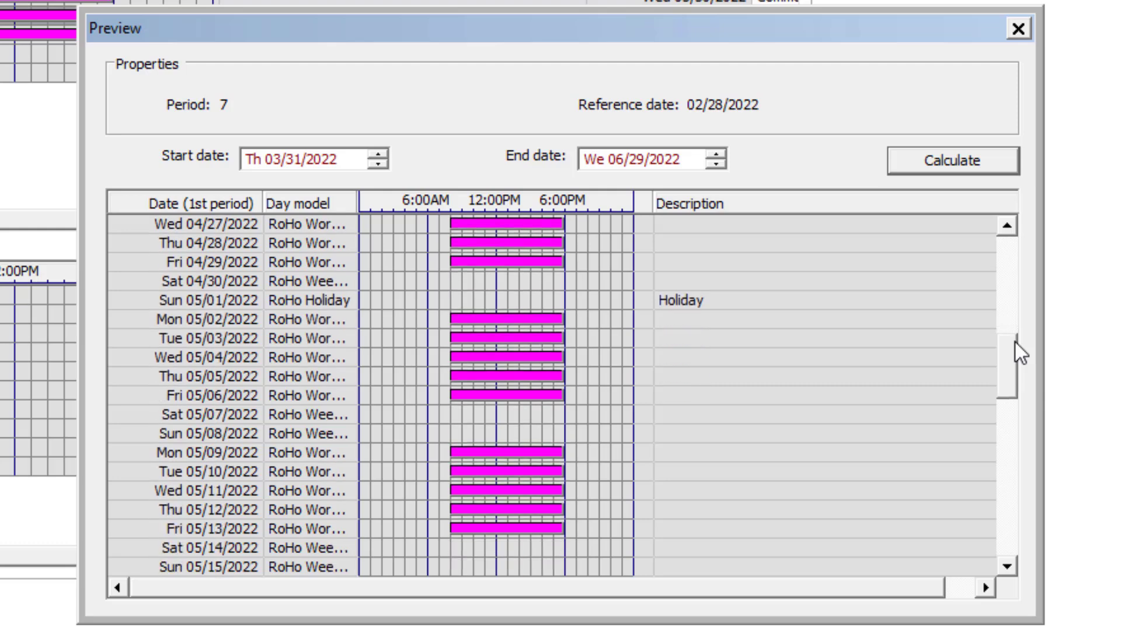
{"action": "scroll", "coordinate": [1015, 342], "scroll_direction": "down", "scroll_amount": 3}
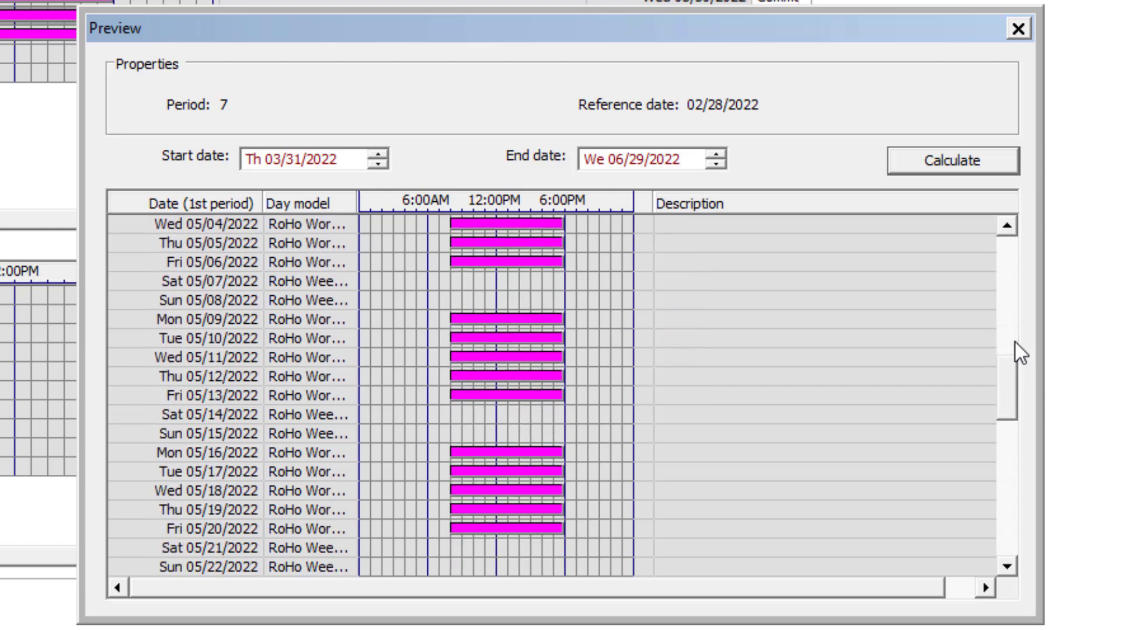
{"action": "scroll", "coordinate": [1014, 342], "scroll_direction": "down", "scroll_amount": 5}
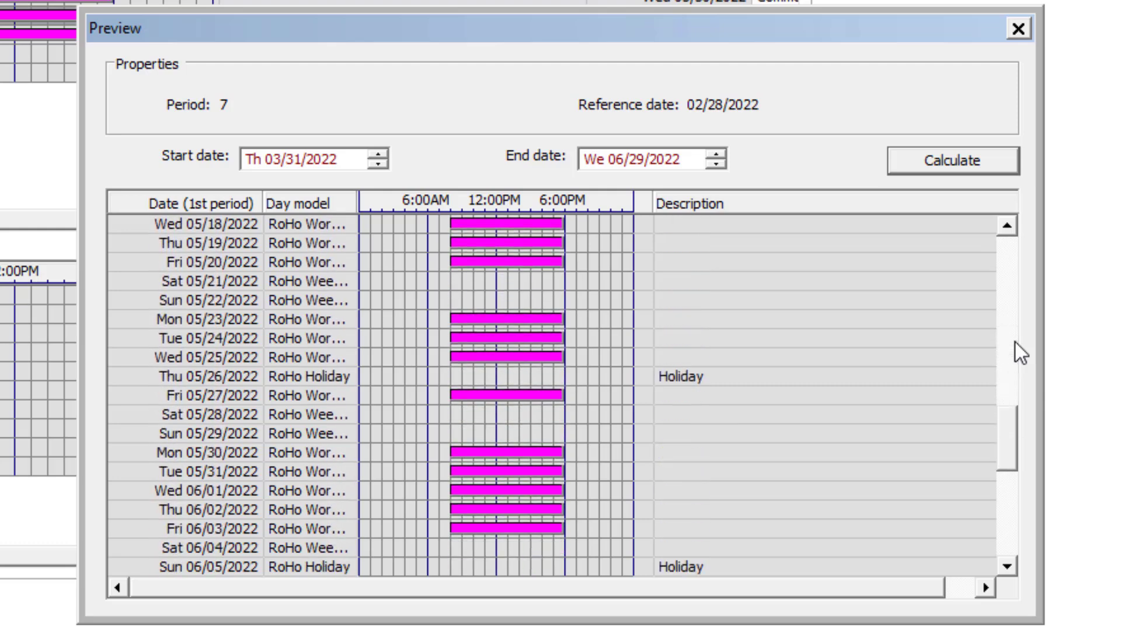
{"action": "scroll", "coordinate": [1014, 342], "scroll_direction": "down", "scroll_amount": 1}
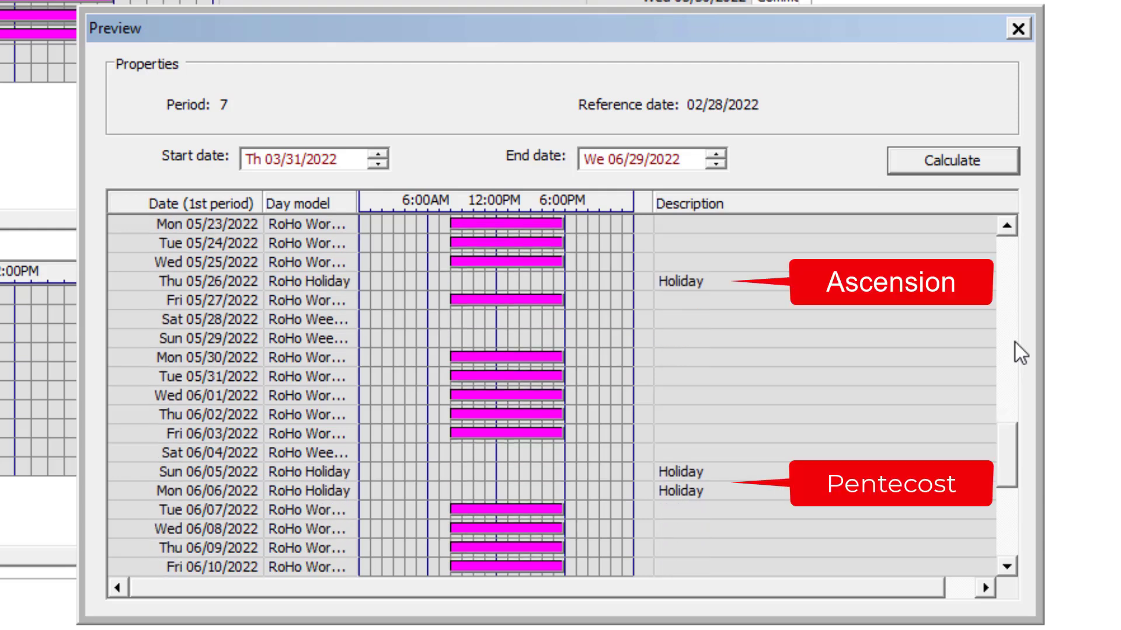
{"action": "left_click_drag", "start_coordinate": [1008, 454], "coordinate": [1008, 540]}
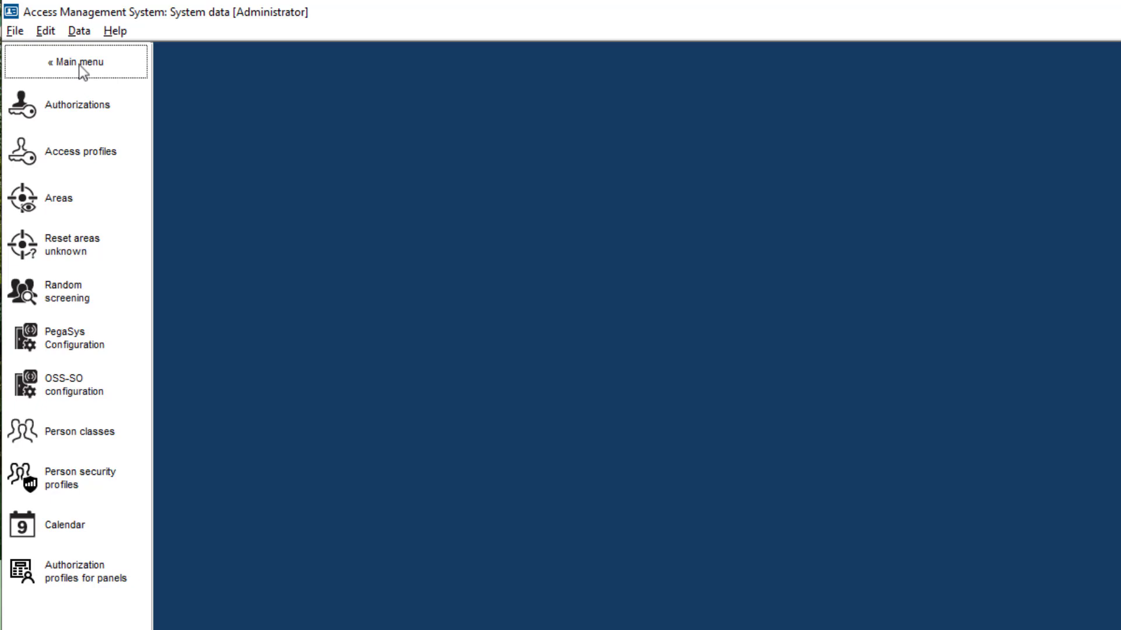
Open the card records in the personnel data and assign the Office hours time model to the first employee's card
{"action": "left_click", "coordinate": [79, 63]}
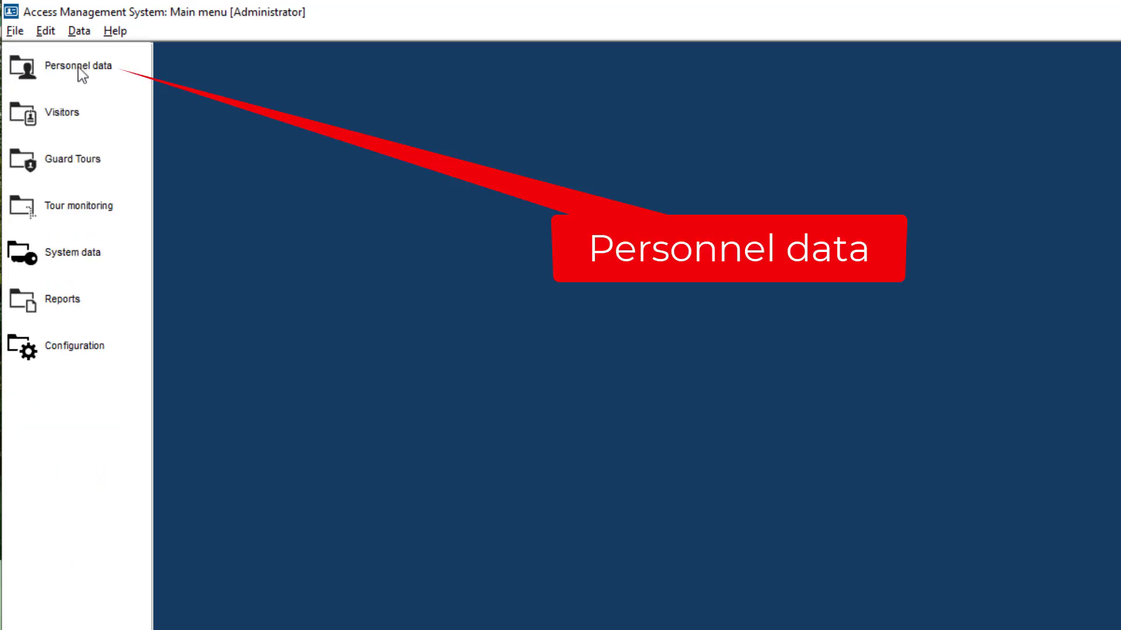
{"action": "left_click", "coordinate": [76, 74]}
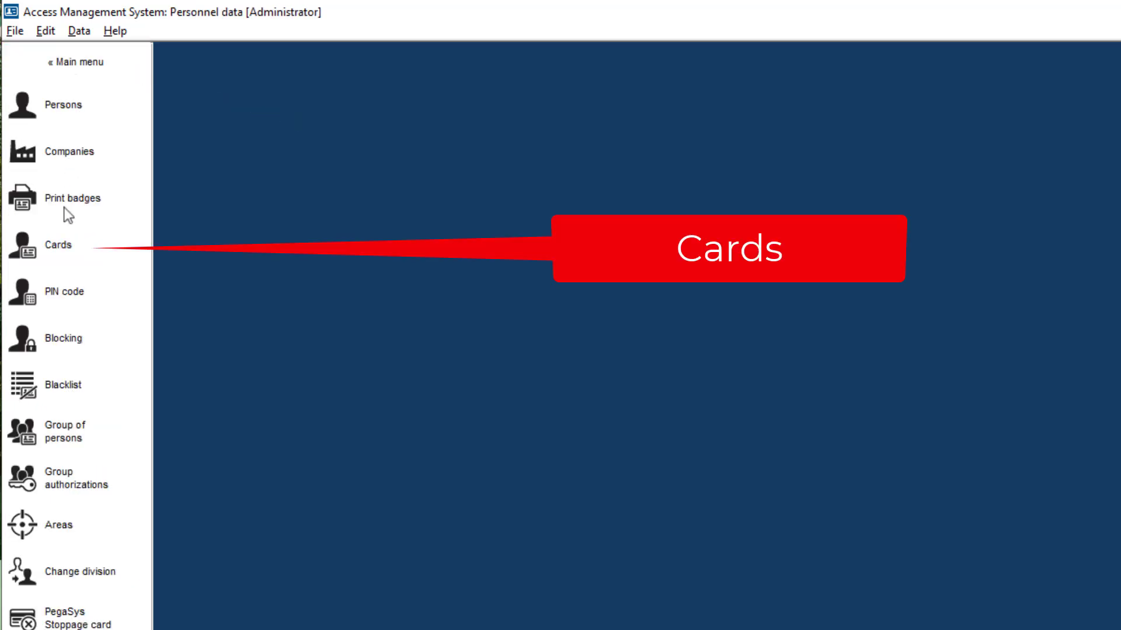
{"action": "left_click", "coordinate": [61, 245]}
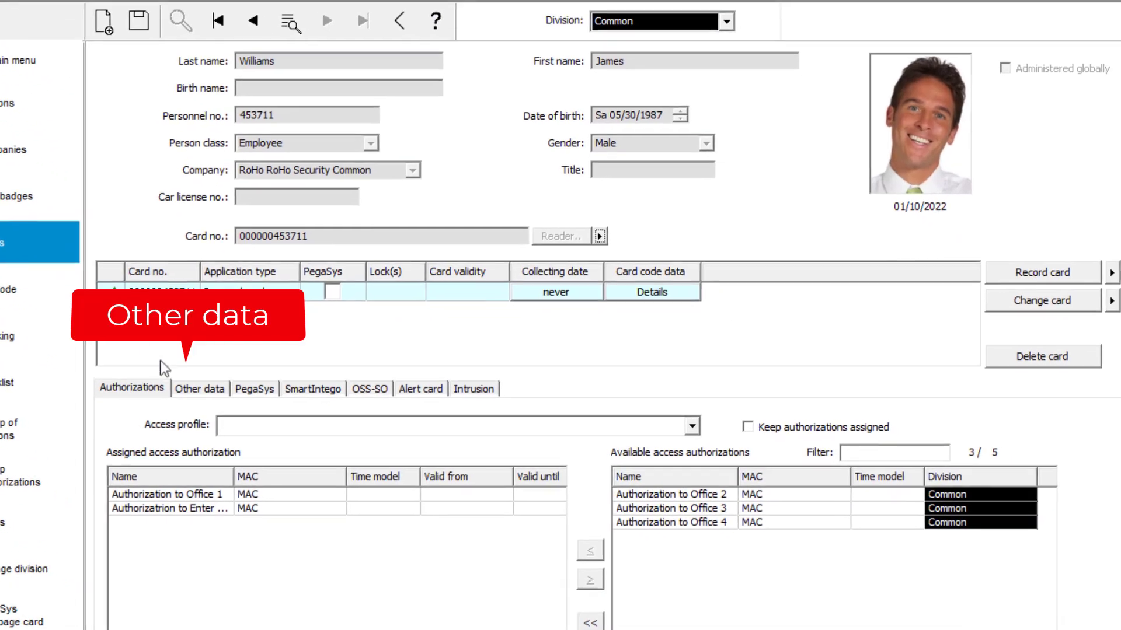
{"action": "left_click", "coordinate": [221, 402]}
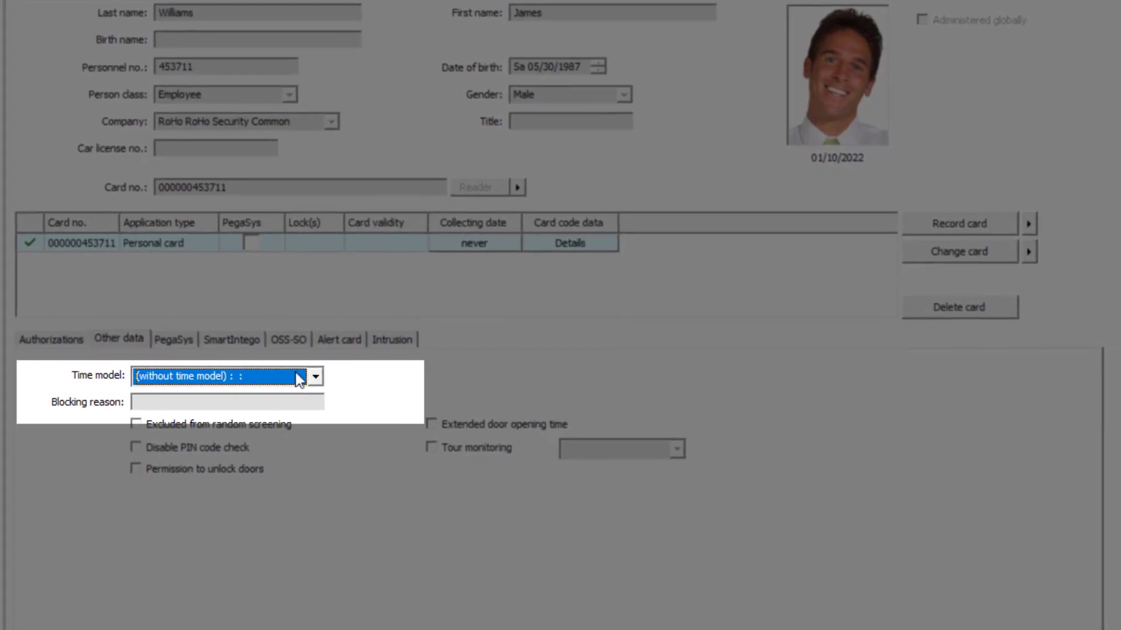
{"action": "left_click", "coordinate": [337, 390]}
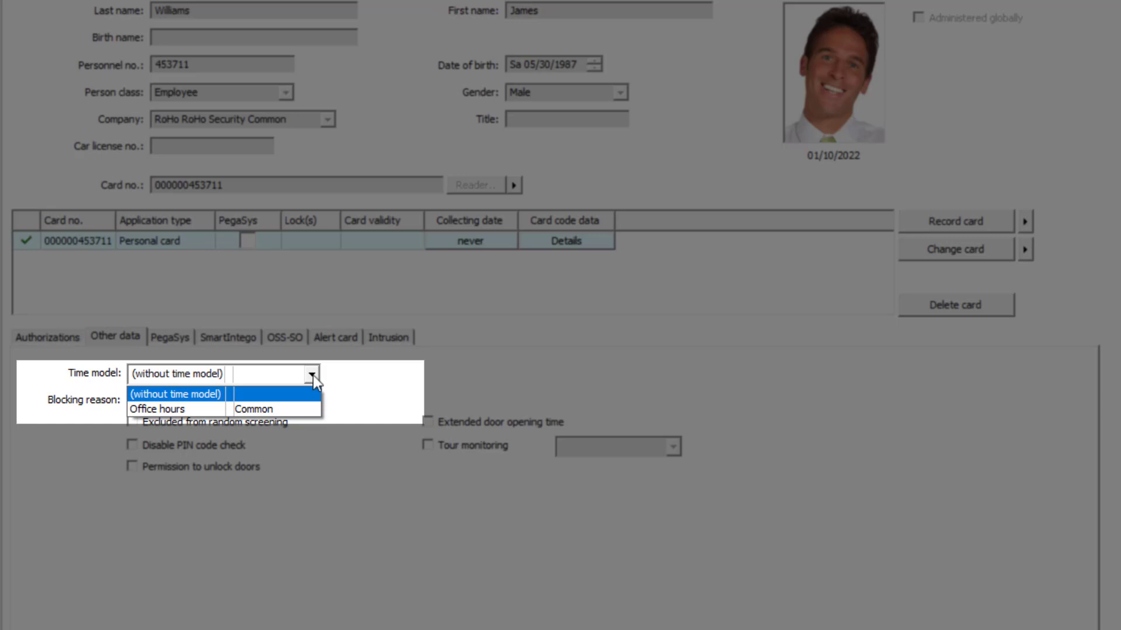
{"action": "left_click", "coordinate": [293, 410]}
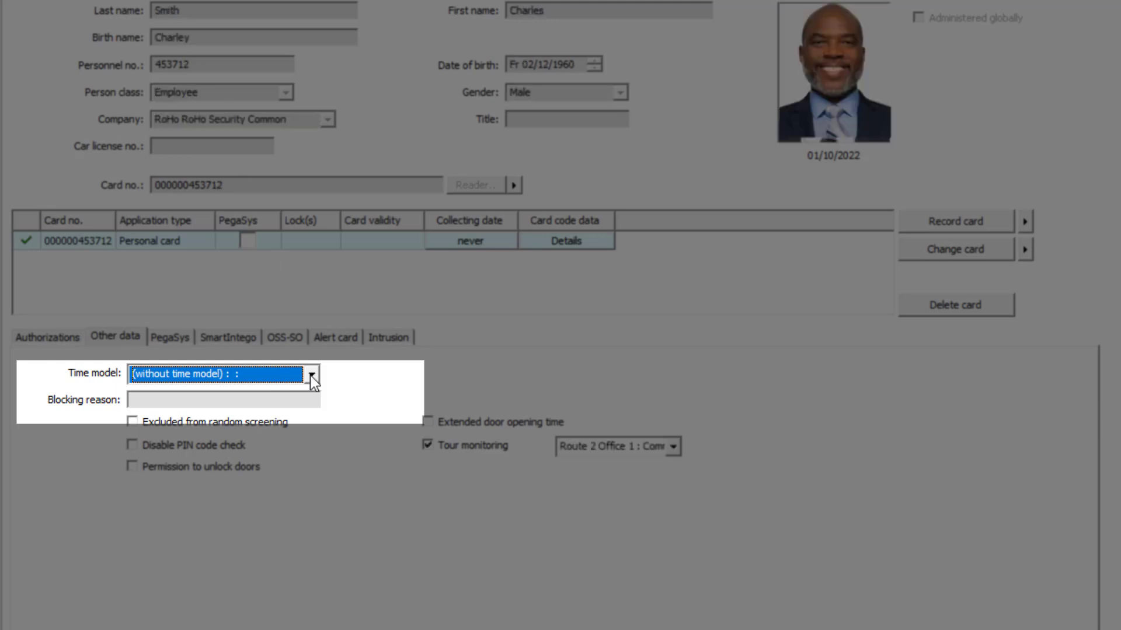
Assign the Office hours time model to the second employee's card and continue to the next cardholder
{"action": "left_click", "coordinate": [311, 377]}
{"action": "left_click", "coordinate": [296, 405]}
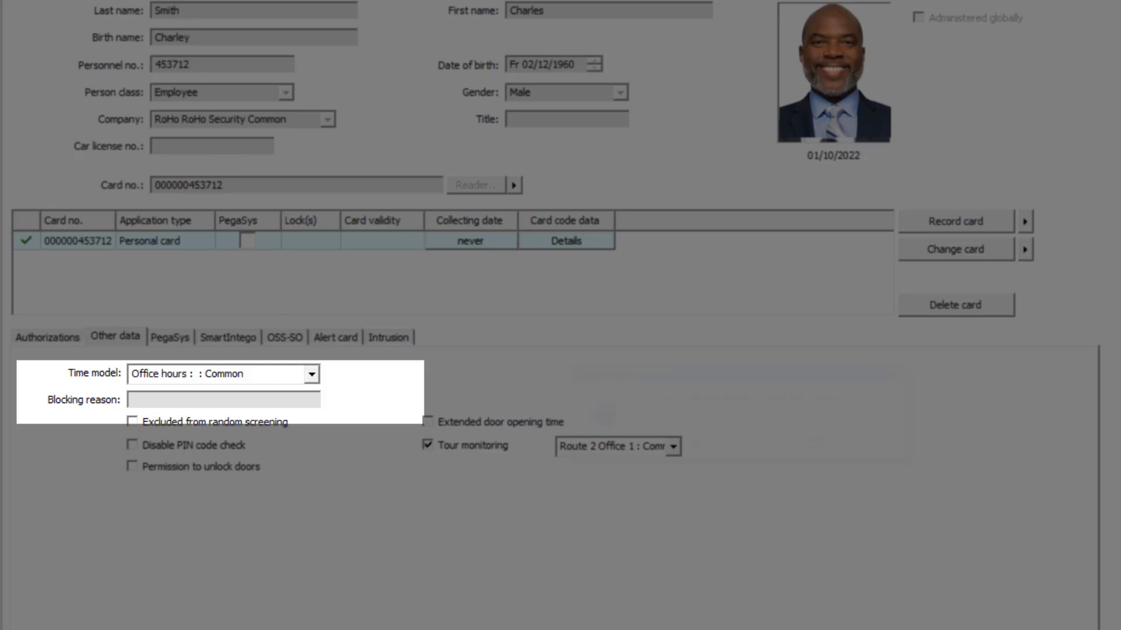
{"action": "left_click", "coordinate": [649, 439]}
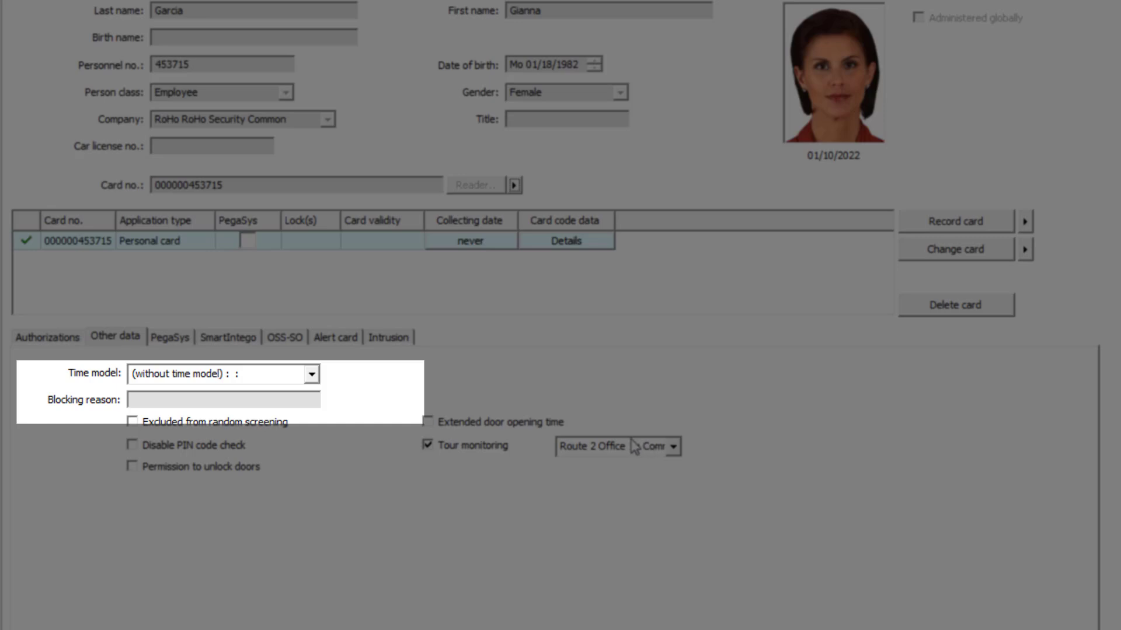
Set the time model of the female employee's card to Office hours
{"action": "left_click", "coordinate": [309, 377]}
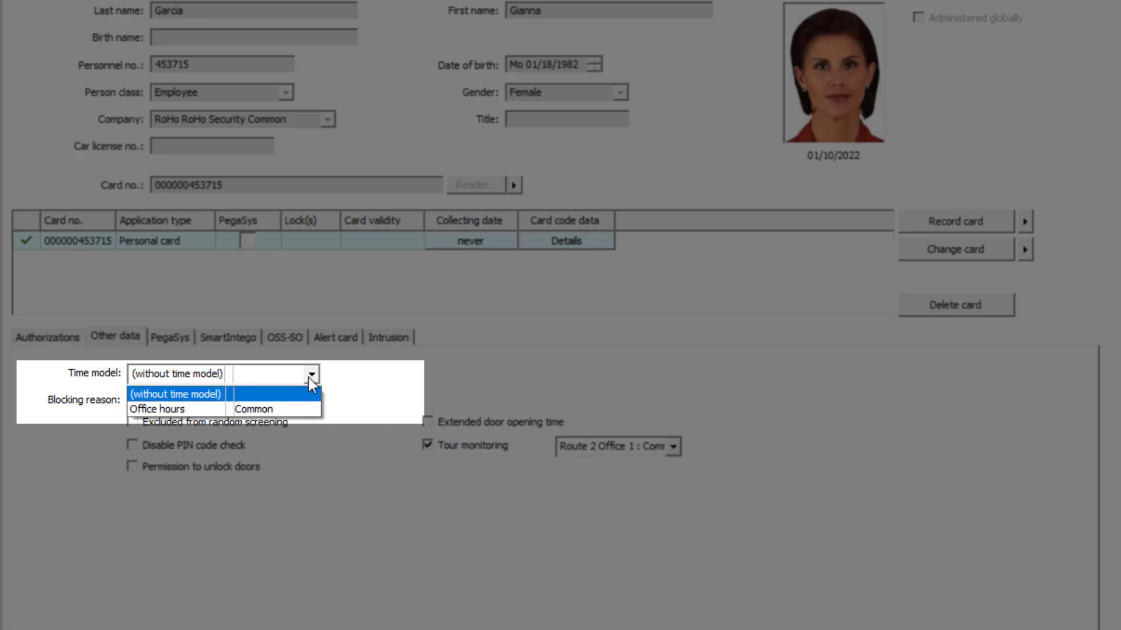
{"action": "left_click", "coordinate": [284, 407]}
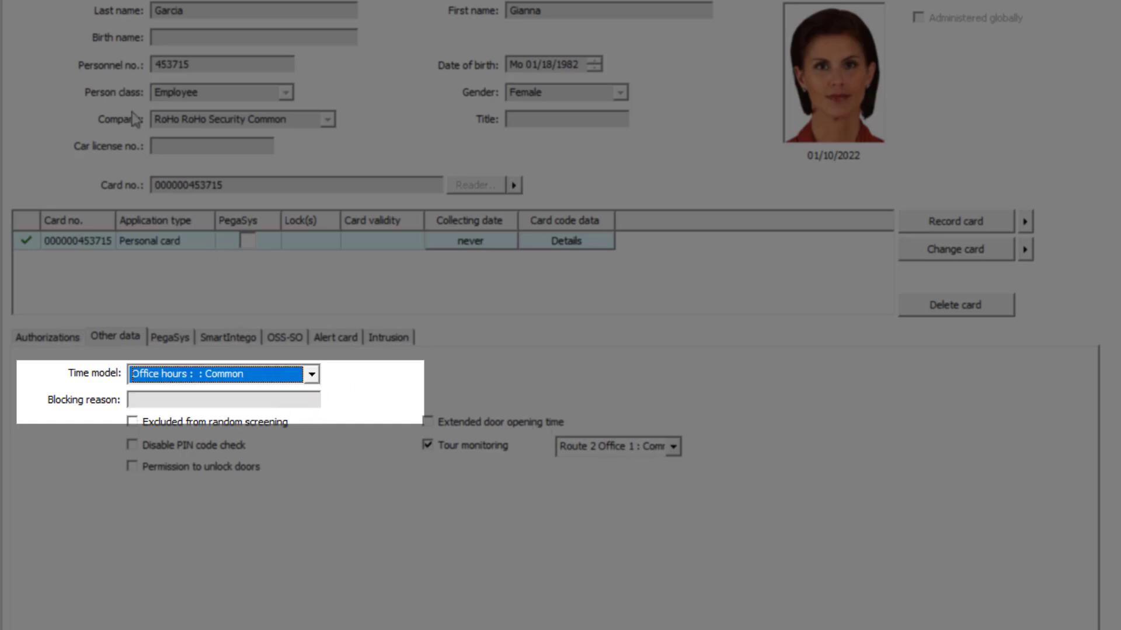
{"action": "left_click", "coordinate": [67, 1]}
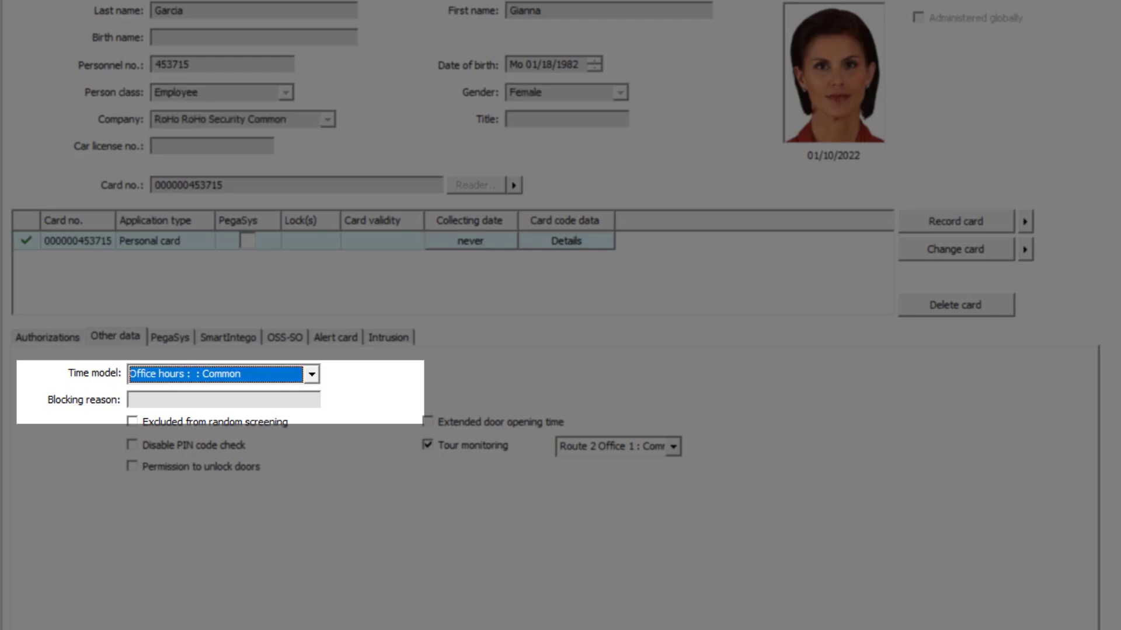